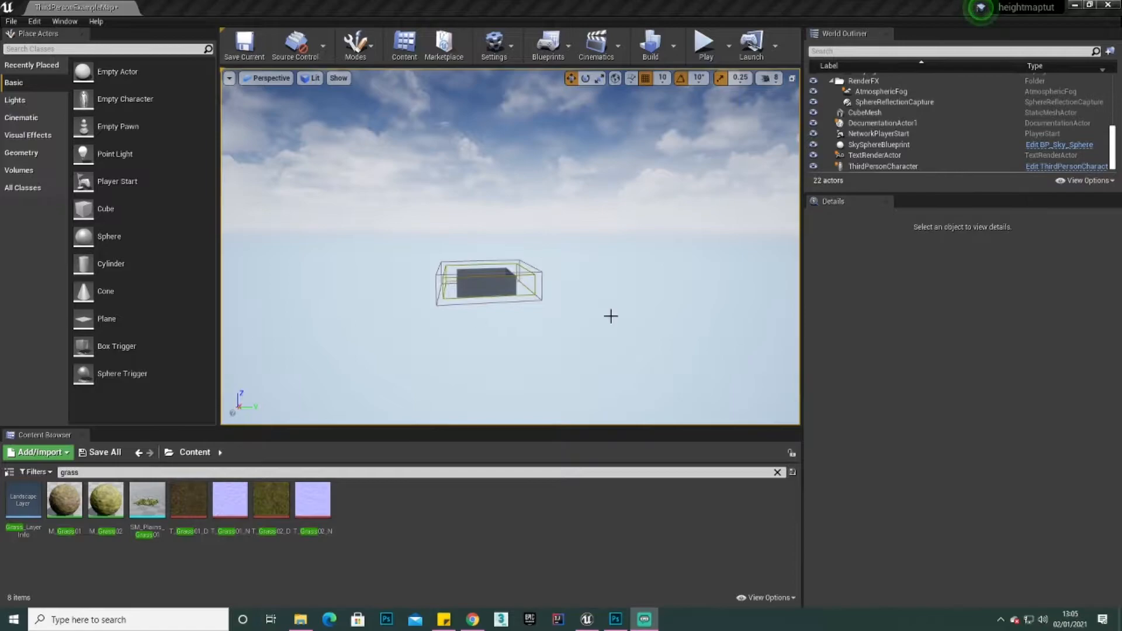
# Switch the editor to Landscape mode to get the settings for a new landscape.
pyautogui.click(355, 43)
pyautogui.click(390, 95)
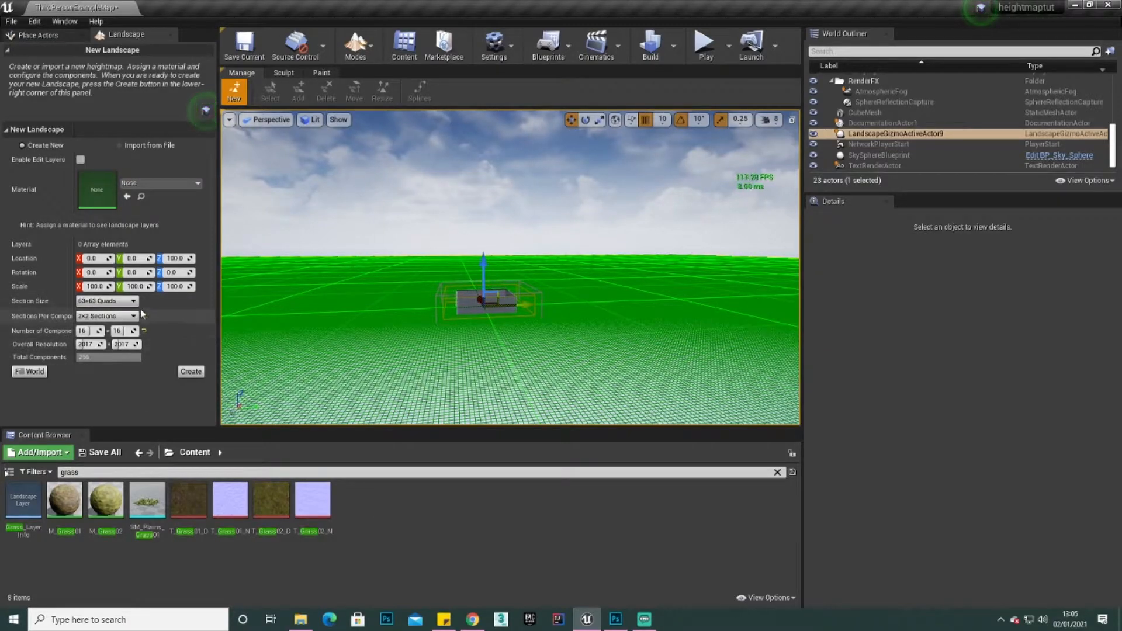
# Try a section size of 127×127 quads for the new landscape and set it back to 63×63 quads.
pyautogui.click(125, 302)
pyautogui.click(130, 302)
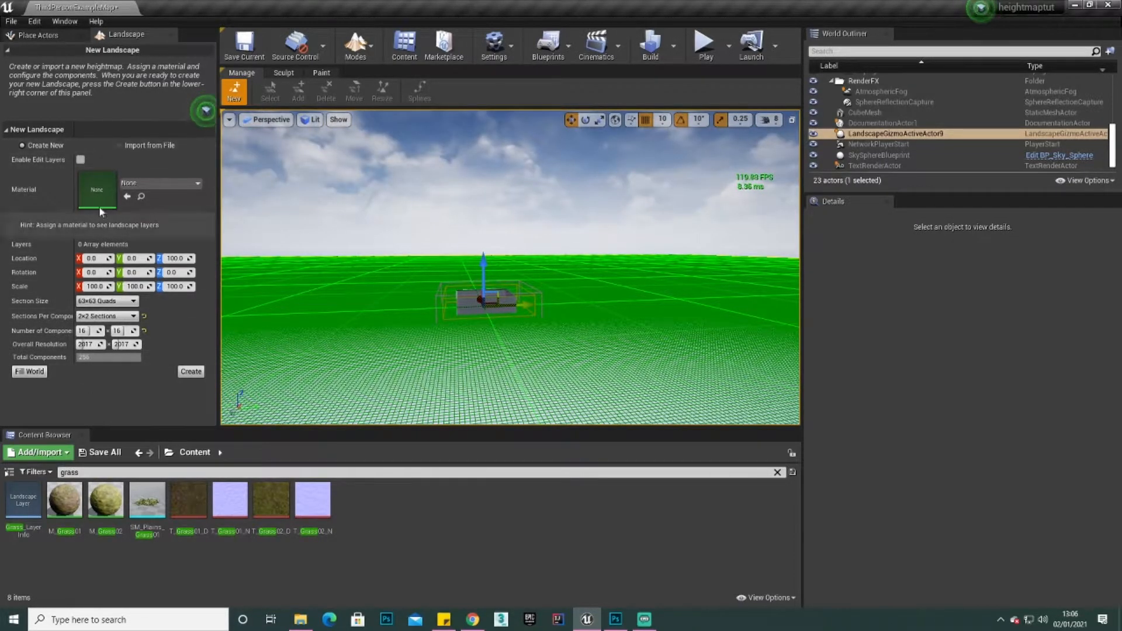
pyautogui.click(116, 303)
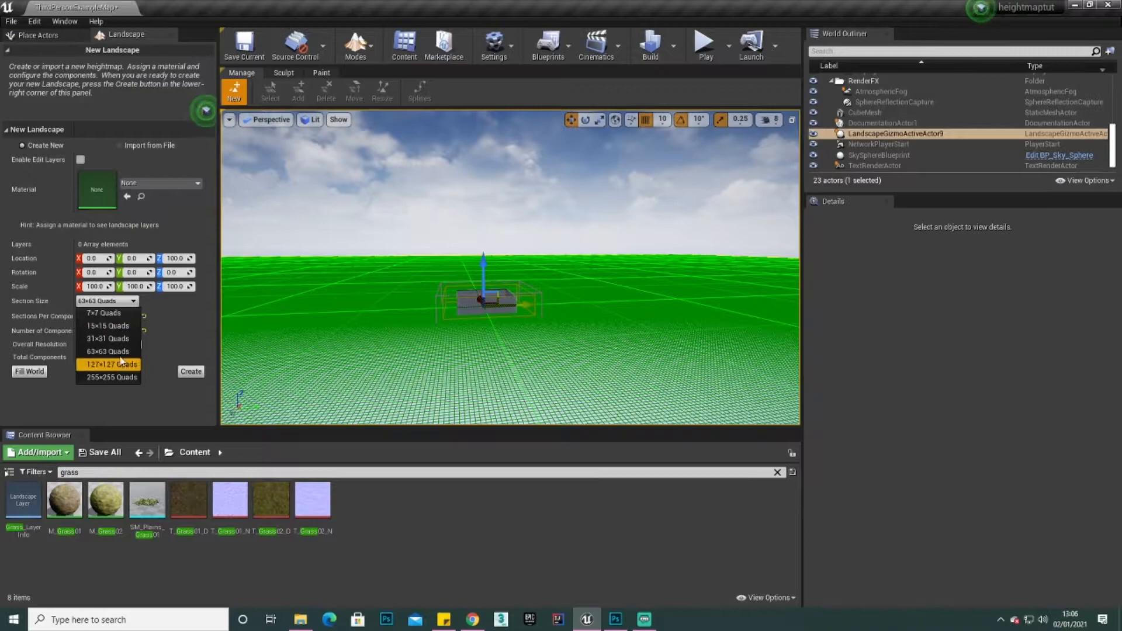
pyautogui.click(188, 331)
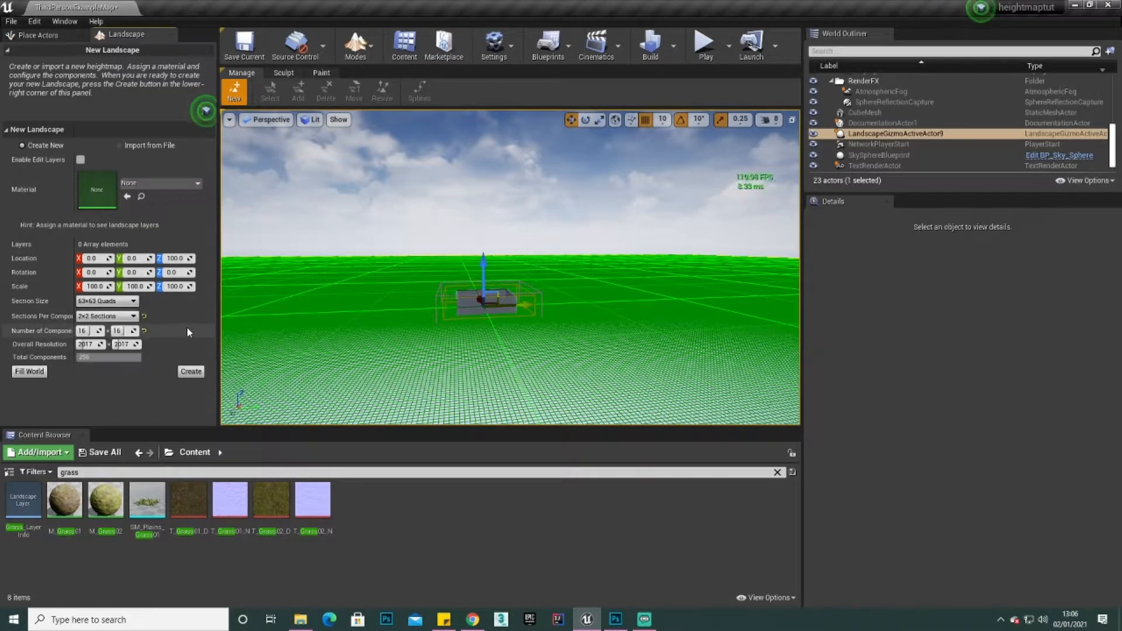
pyautogui.click(129, 303)
pyautogui.click(111, 364)
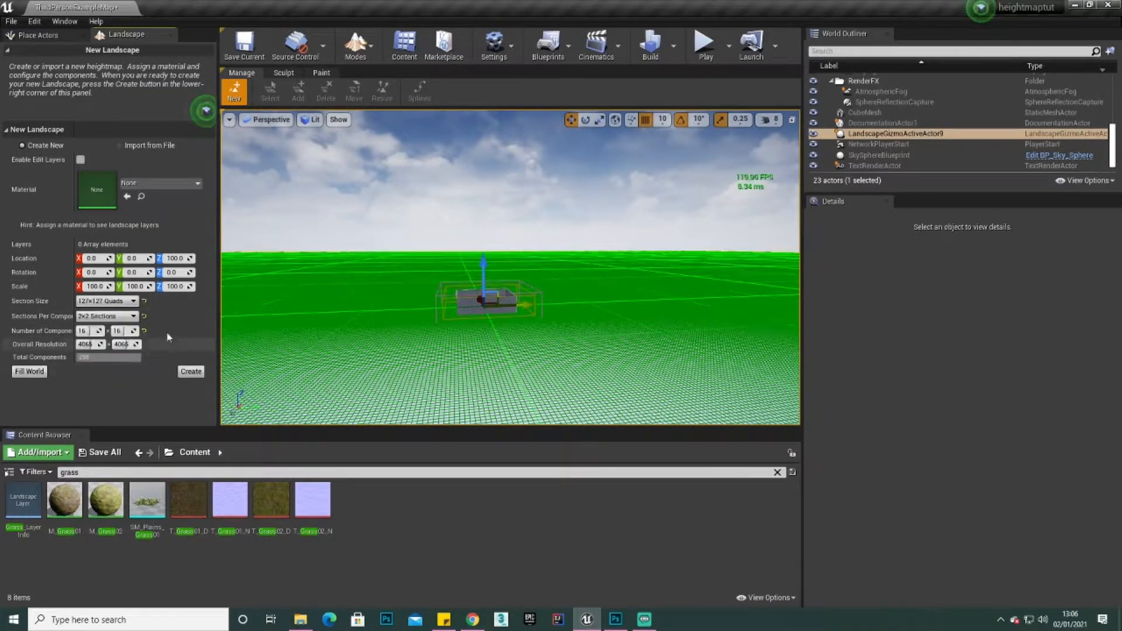
pyautogui.click(107, 301)
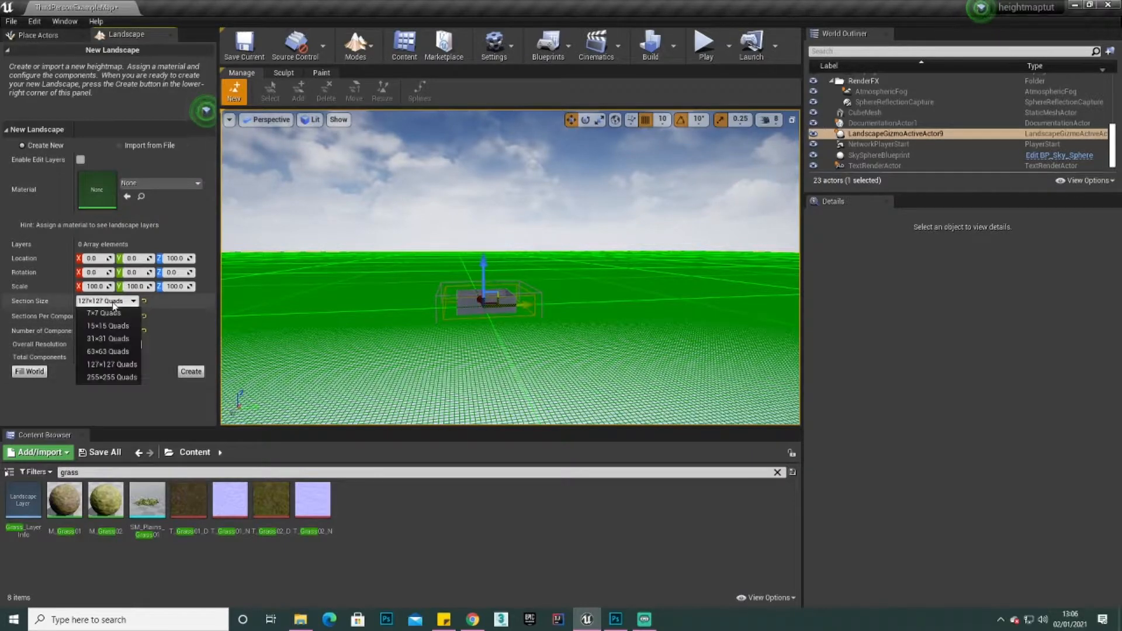
pyautogui.click(135, 353)
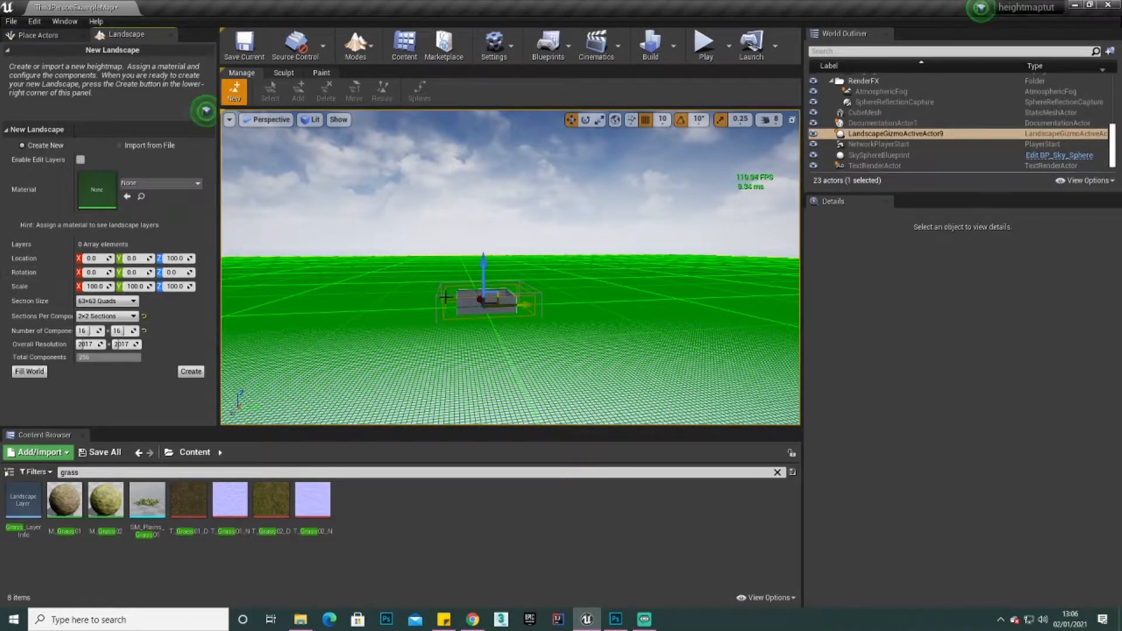
# Create the landscape with 63×63-quad sections and check the import and export actions of its heightmap layer.
pyautogui.click(191, 372)
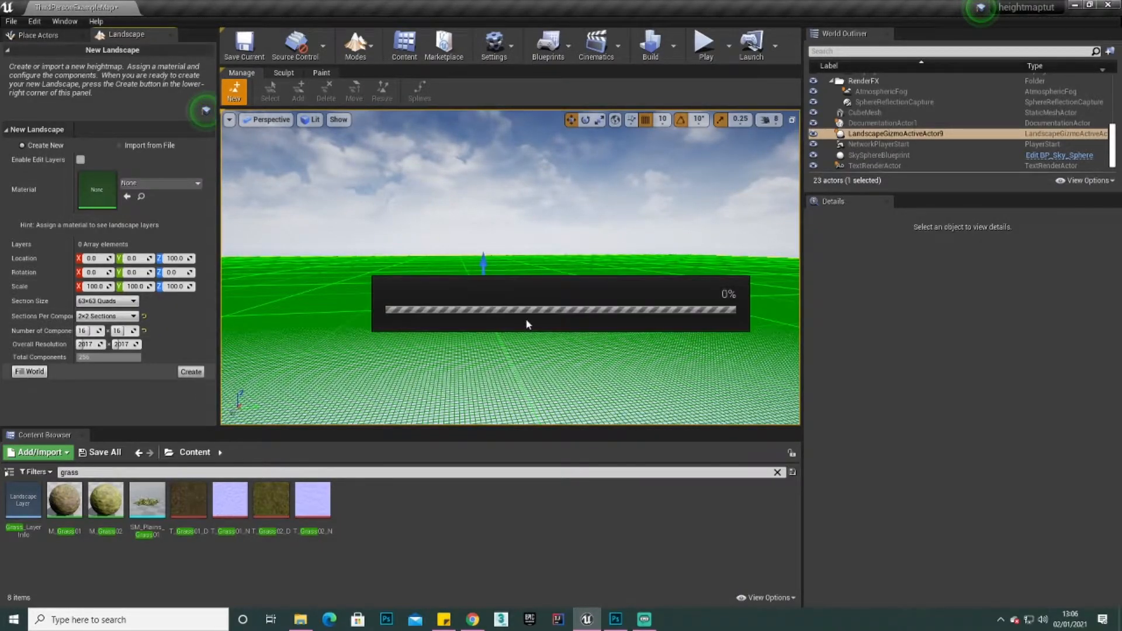
pyautogui.moveTo(398, 305); pyautogui.dragTo(333, 312, button='right')
pyautogui.press('w')
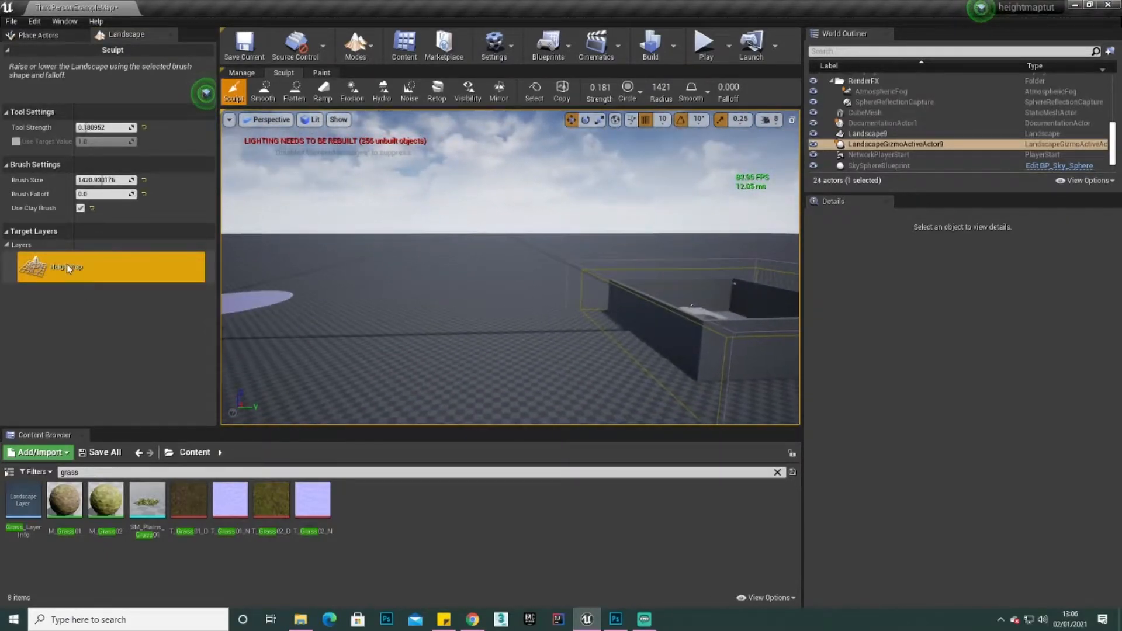
pyautogui.rightClick(86, 271)
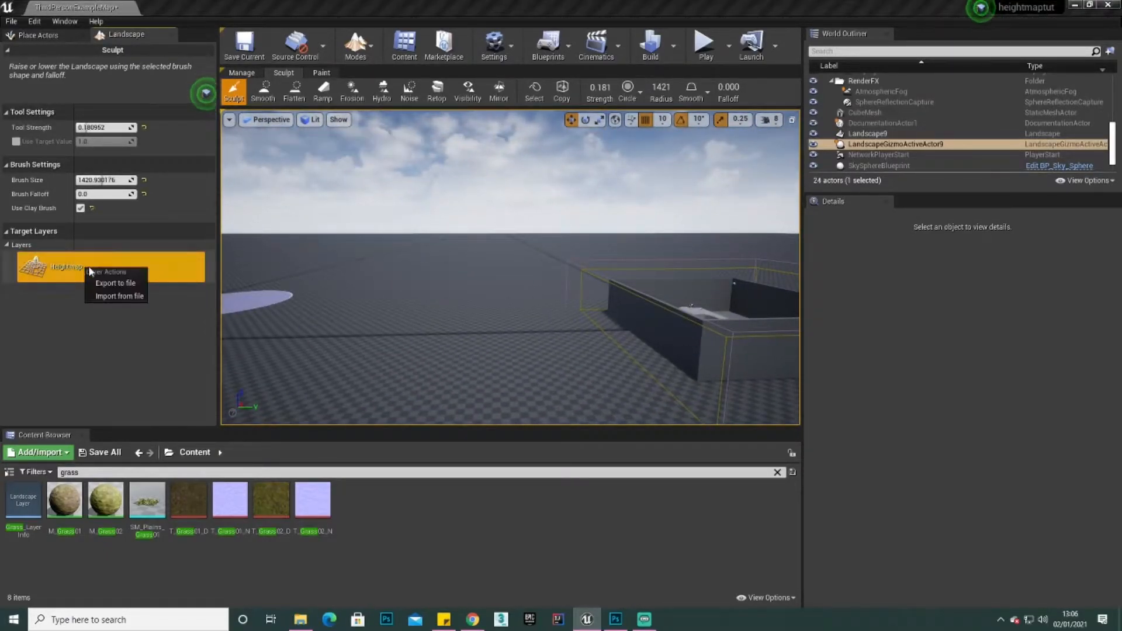
pyautogui.click(112, 314)
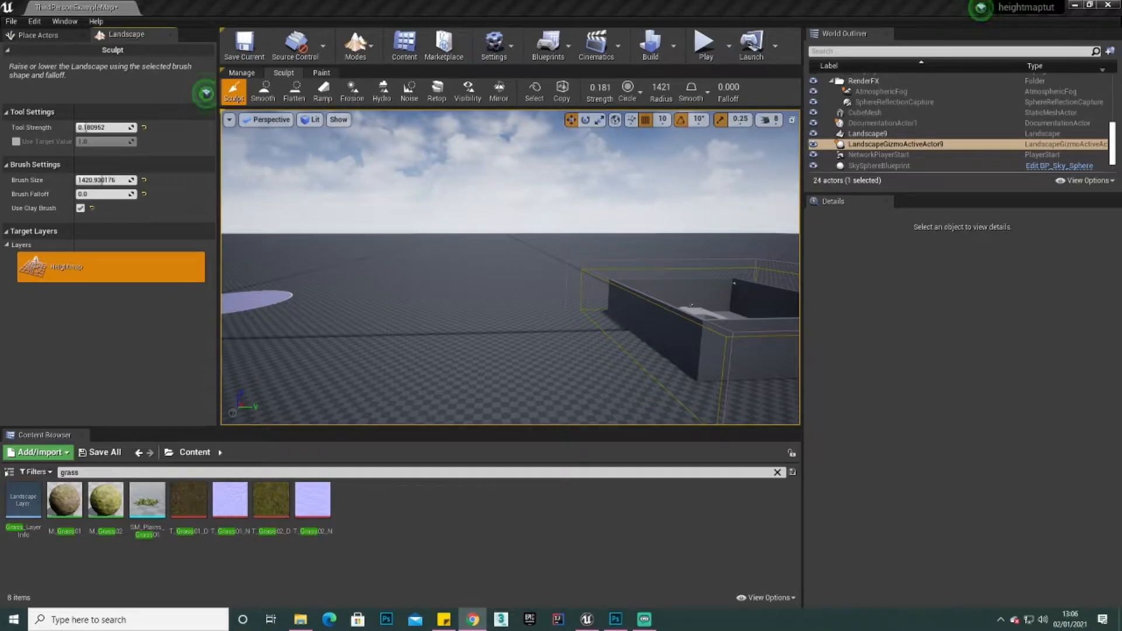
# Switch to the Tangram Heightmapper page in the browser and zoom in on the terrain of western North America.
pyautogui.moveTo(0, 233); pyautogui.dragTo(491, 2)
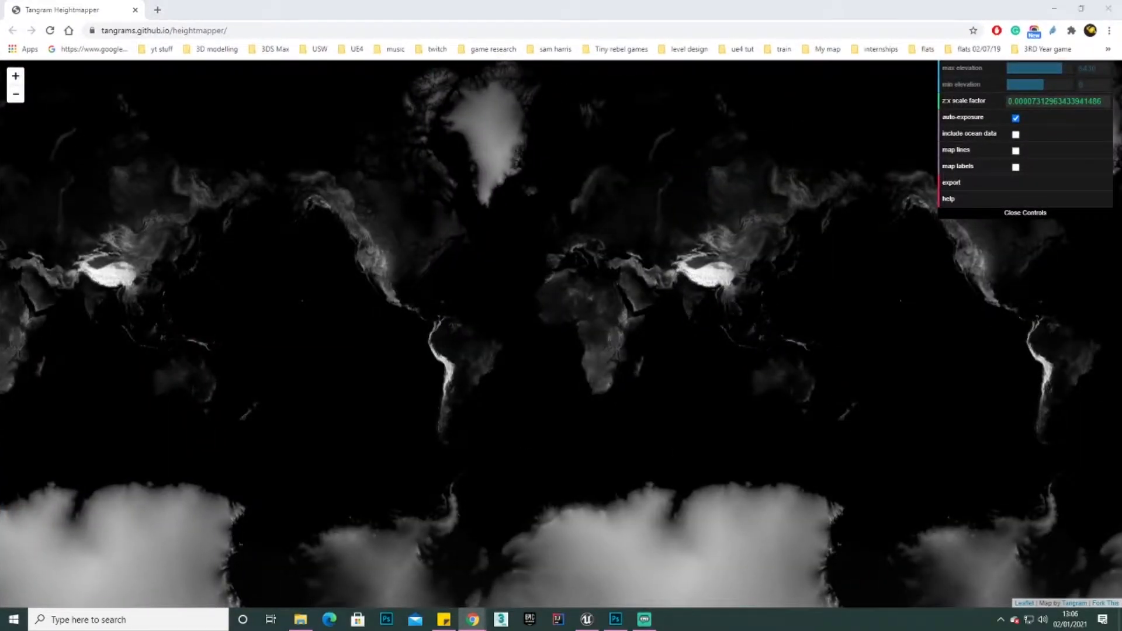
pyautogui.moveTo(276, 234); pyautogui.dragTo(356, 285, button='right')
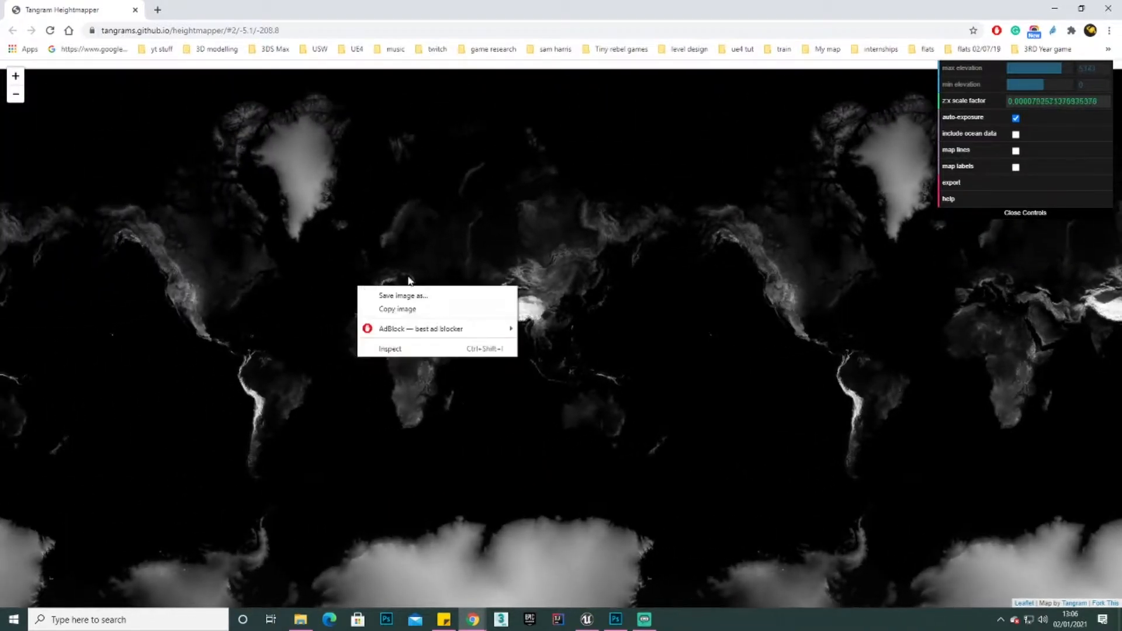
pyautogui.moveTo(463, 285); pyautogui.dragTo(406, 312, button='right')
pyautogui.moveTo(601, 286); pyautogui.dragTo(449, 208, button='right')
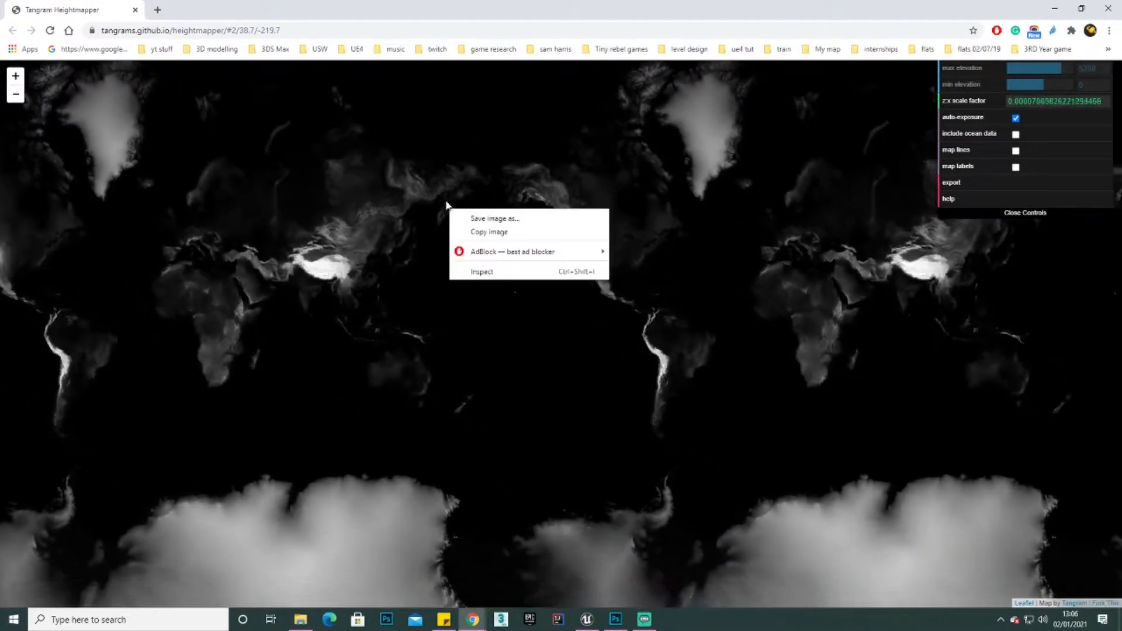
pyautogui.click(695, 239)
pyautogui.scroll(3, 637, 236)
pyautogui.scroll(5, 501, 253)
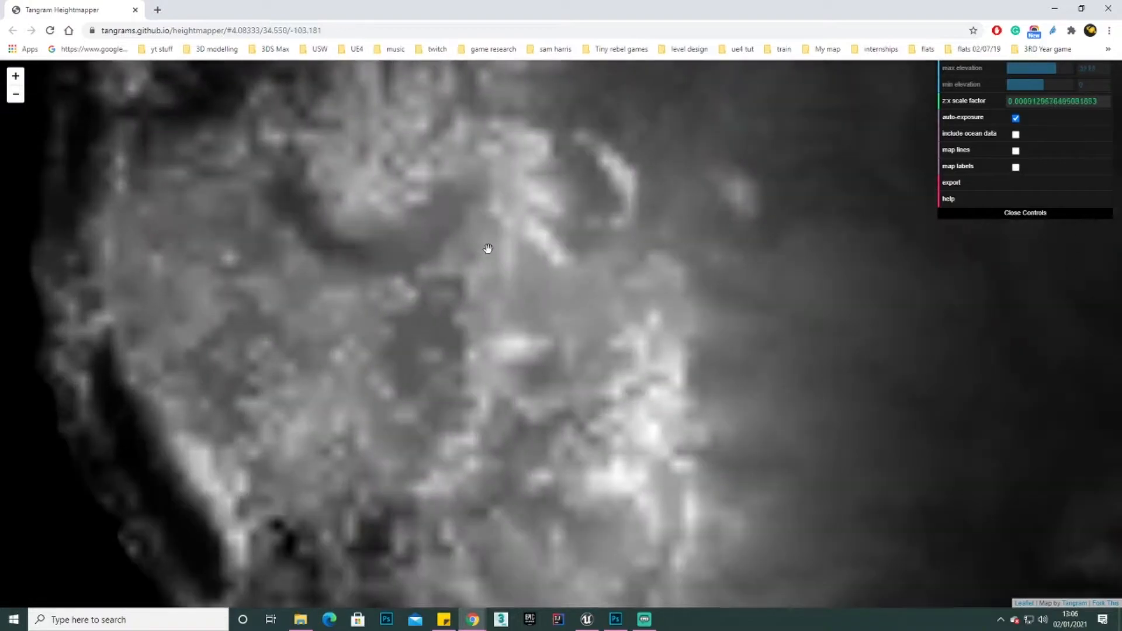
pyautogui.moveTo(368, 275); pyautogui.dragTo(438, 296)
pyautogui.scroll(-1, 421, 263)
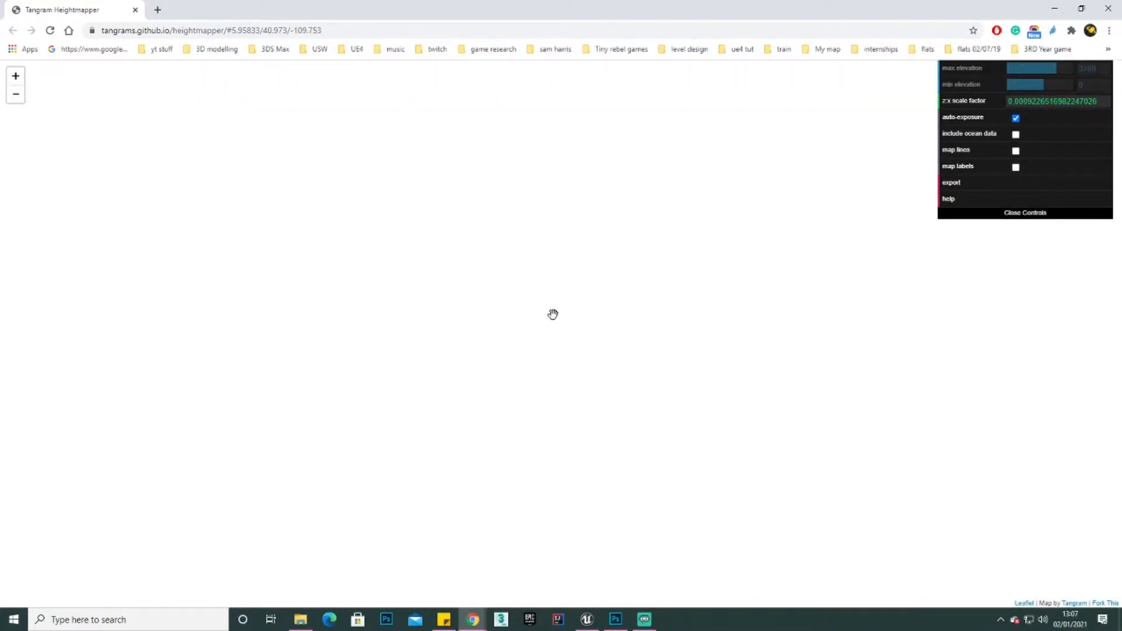
# Move the heightmap to the Iberian Peninsula and zoom in on the river valleys in its west.
pyautogui.scroll(-6, 553, 314)
pyautogui.moveTo(602, 349); pyautogui.dragTo(461, 313, button='right')
pyautogui.moveTo(634, 316); pyautogui.dragTo(315, 280, button='right')
pyautogui.moveTo(571, 294); pyautogui.dragTo(454, 312)
pyautogui.scroll(5, 401, 253)
pyautogui.scroll(3, 377, 276)
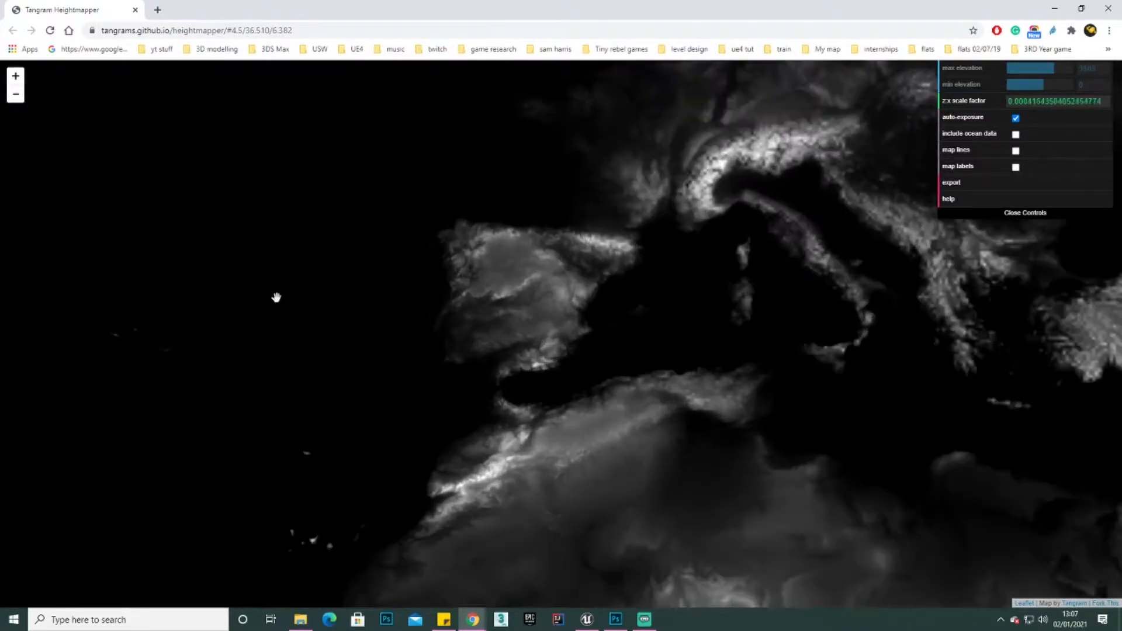
pyautogui.moveTo(277, 297); pyautogui.dragTo(395, 273, button='right')
pyautogui.click(561, 266)
pyautogui.scroll(3, 562, 266)
pyautogui.scroll(3, 628, 280)
pyautogui.moveTo(581, 269); pyautogui.dragTo(684, 267)
pyautogui.scroll(3, 685, 267)
pyautogui.moveTo(609, 253); pyautogui.dragTo(509, 290)
pyautogui.scroll(4, 509, 289)
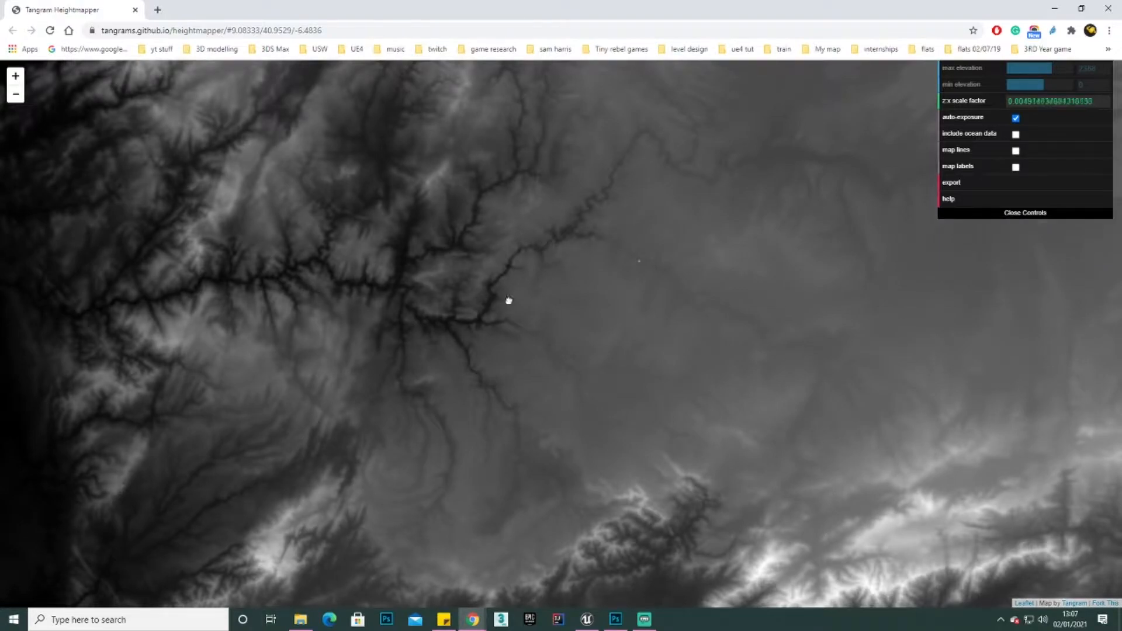
# Reframe the map on the mountain ridges further south in western Spain and turn off auto-exposure.
pyautogui.moveTo(508, 301); pyautogui.dragTo(651, 318)
pyautogui.scroll(-4, 695, 316)
pyautogui.moveTo(804, 448); pyautogui.dragTo(661, 220)
pyautogui.scroll(5, 683, 222)
pyautogui.moveTo(569, 265); pyautogui.dragTo(640, 200)
pyautogui.click(1016, 119)
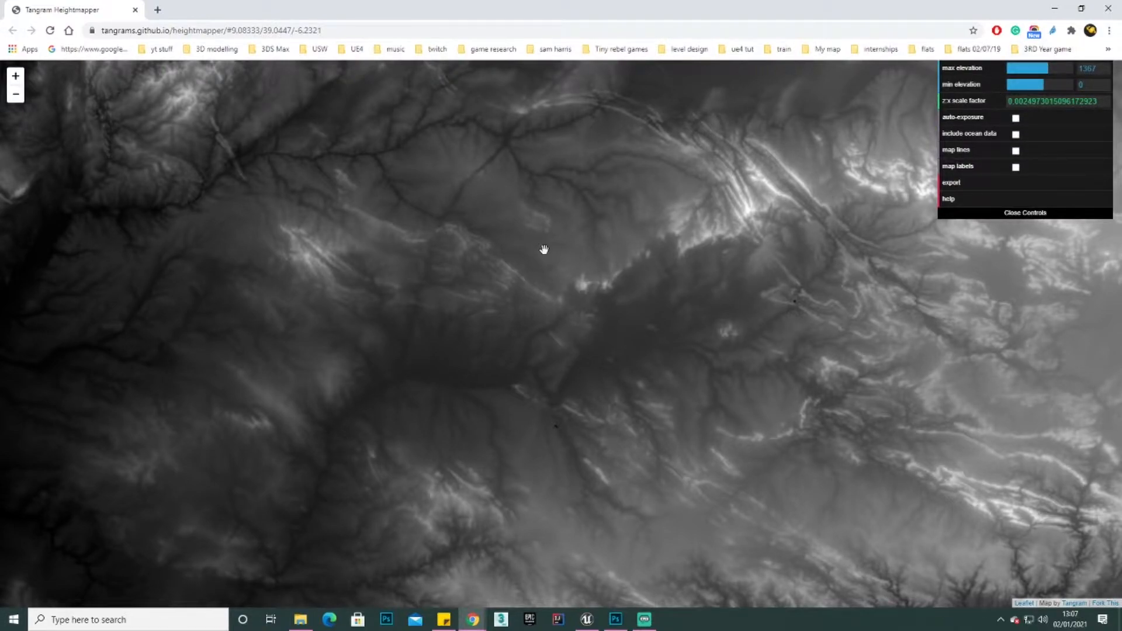
# Frame the export area on the ridges and valleys around 39.3757/-6.2930 at zoom level 9.29.
pyautogui.scroll(6, 599, 241)
pyautogui.scroll(2, 609, 229)
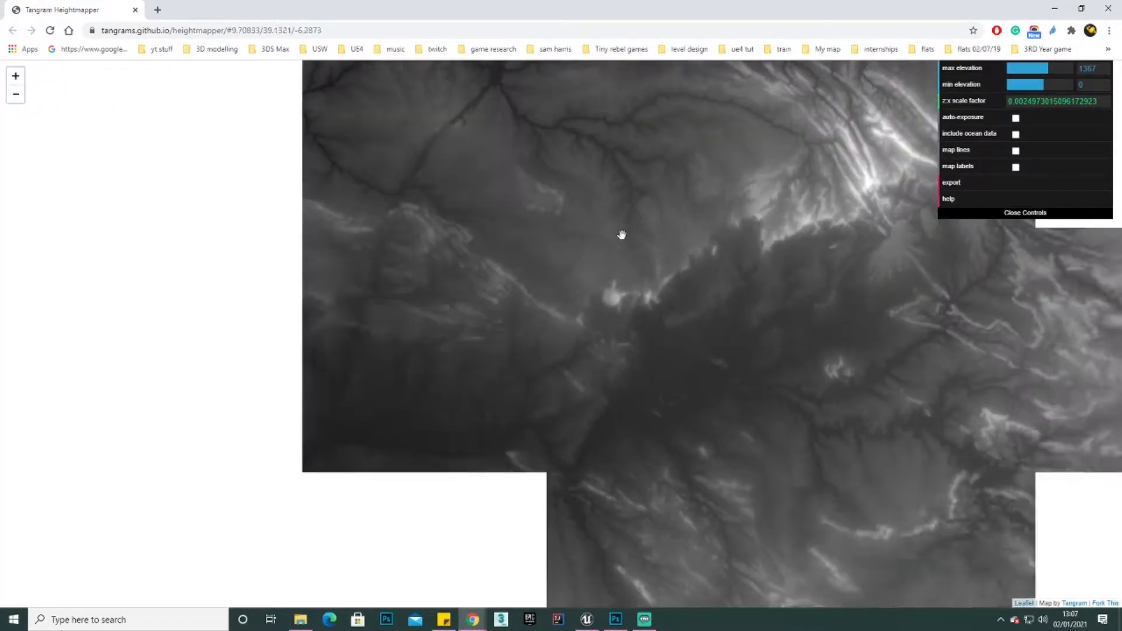
pyautogui.scroll(-4, 646, 293)
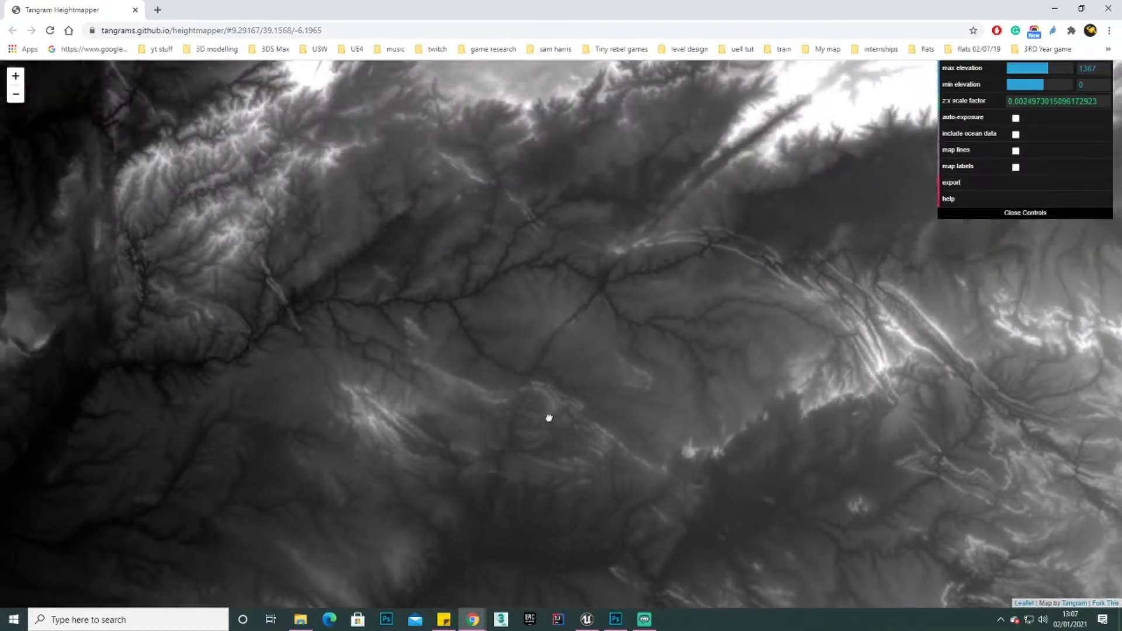
pyautogui.moveTo(549, 418); pyautogui.dragTo(431, 282)
pyautogui.moveTo(473, 313); pyautogui.dragTo(467, 344)
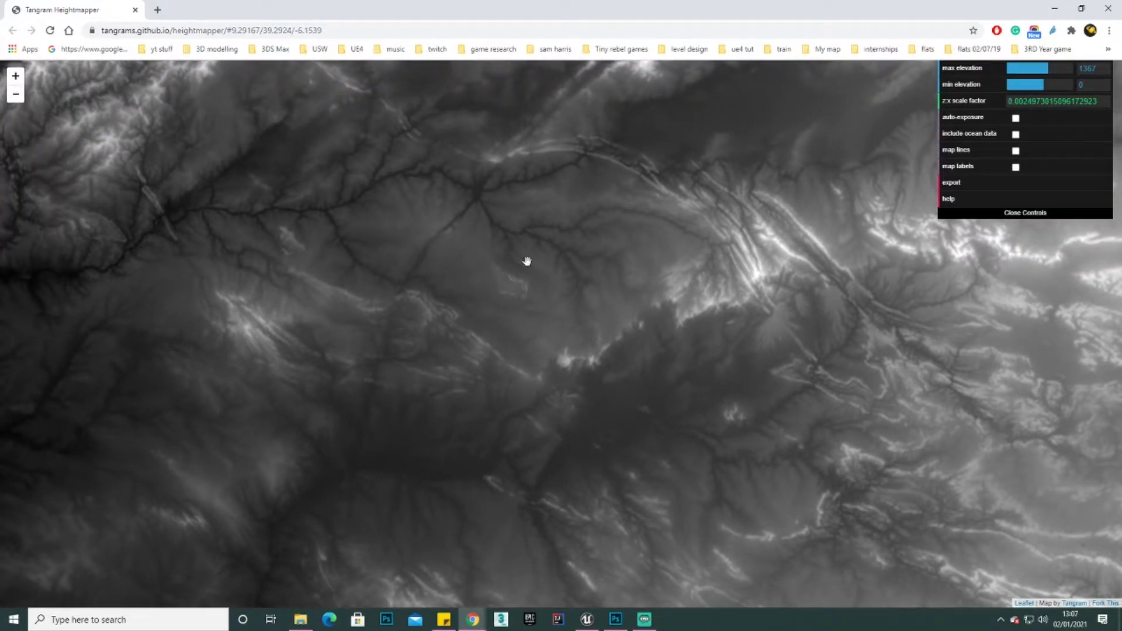
pyautogui.rightClick(614, 283)
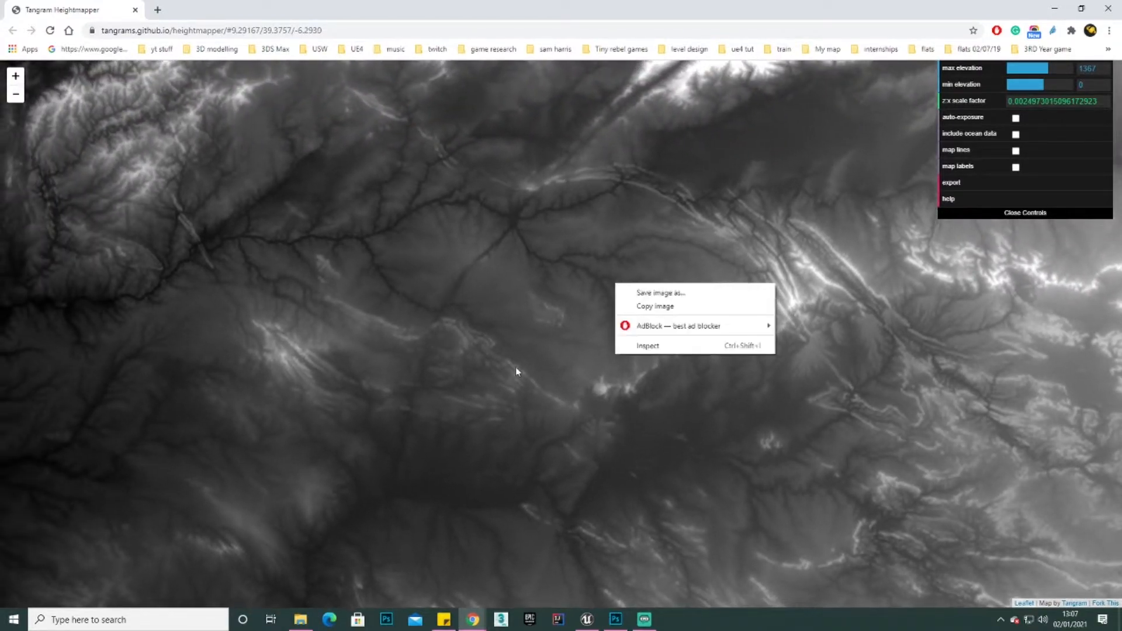
pyautogui.click(404, 306)
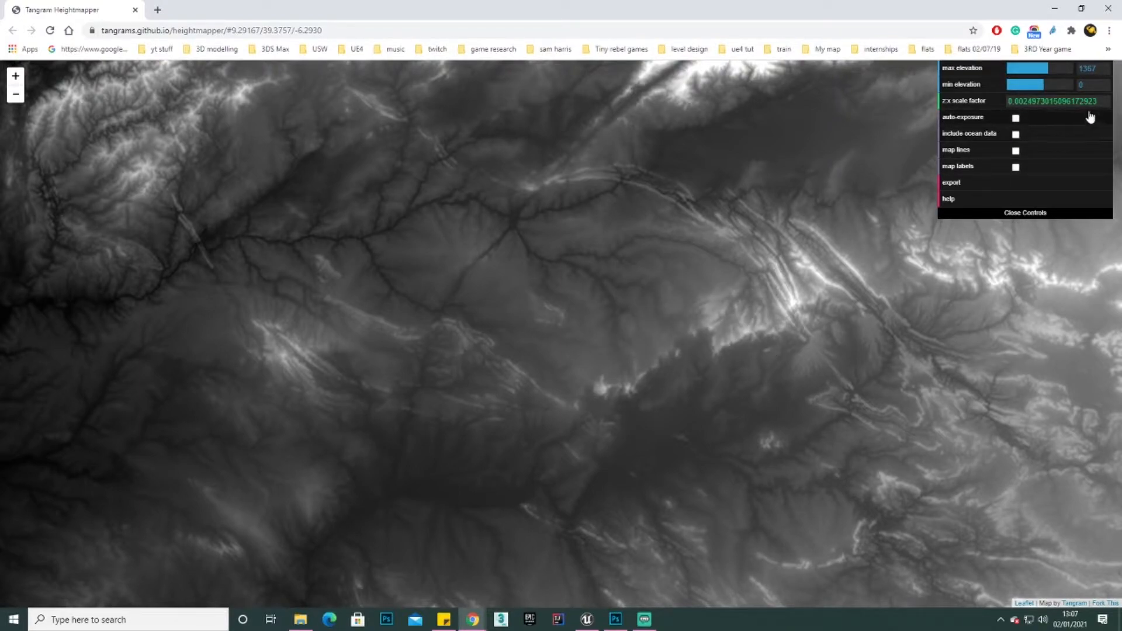
# Set the maximum elevation to 8848 and the minimum elevation to -343, and export the heightmap.
pyautogui.moveTo(1049, 69)
pyautogui.mouseDown()
pyautogui.moveTo(1038, 86)
pyautogui.moveTo(1040, 68)
pyautogui.moveTo(1060, 70)
pyautogui.mouseUp()
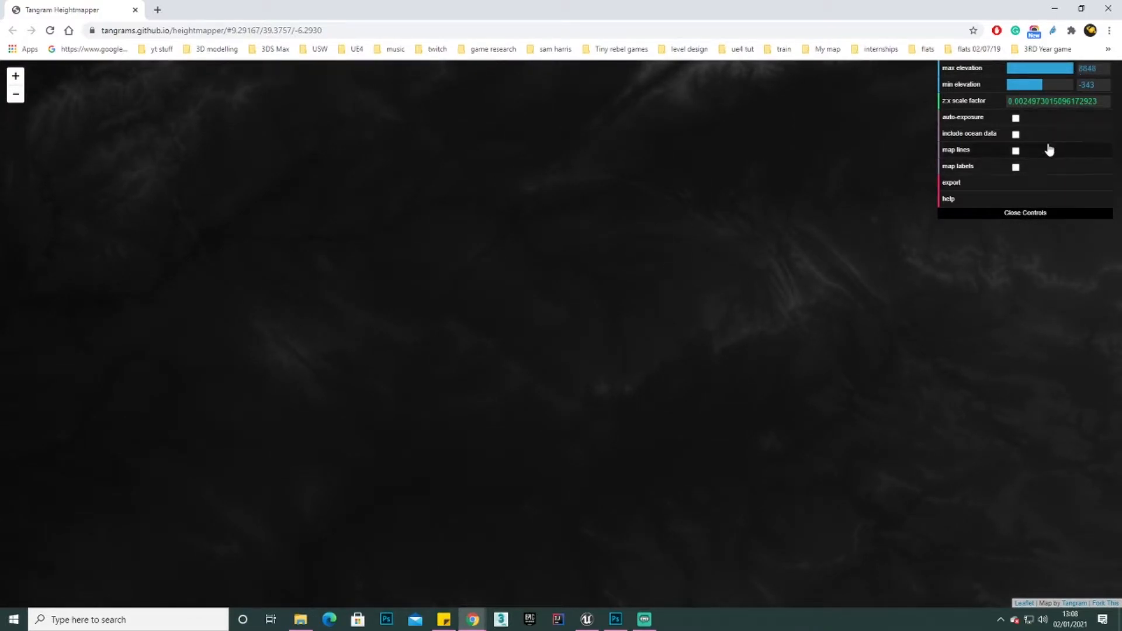
pyautogui.click(953, 184)
# Locate the downloaded heightmap PNG in the TURRAIN TUT folder and minimise the folder window.
pyautogui.click(124, 592)
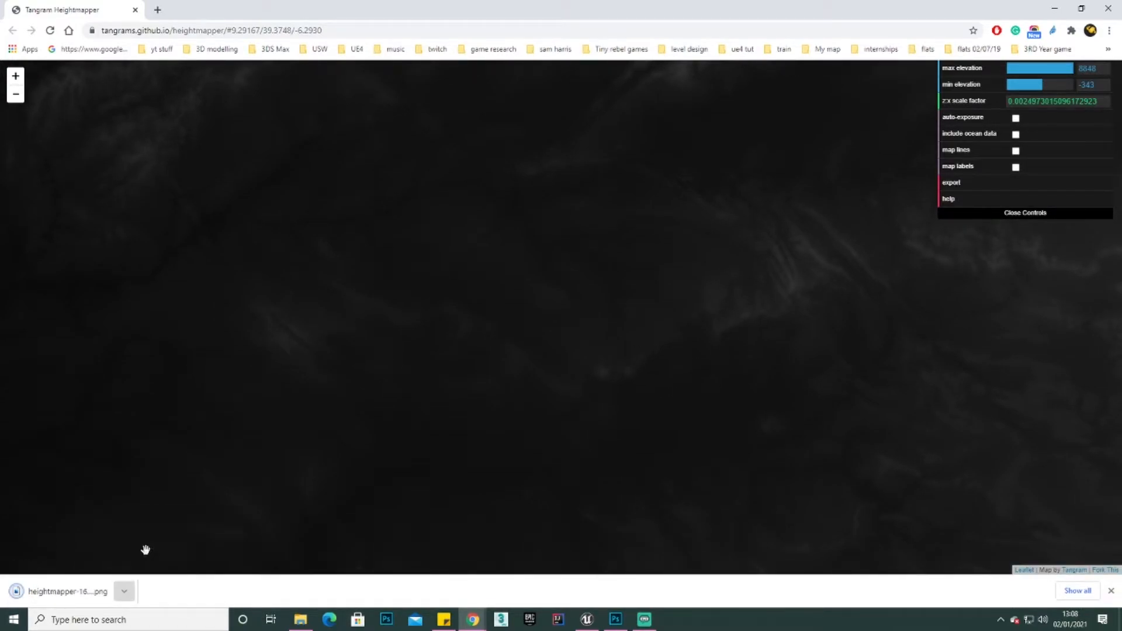
pyautogui.click(148, 552)
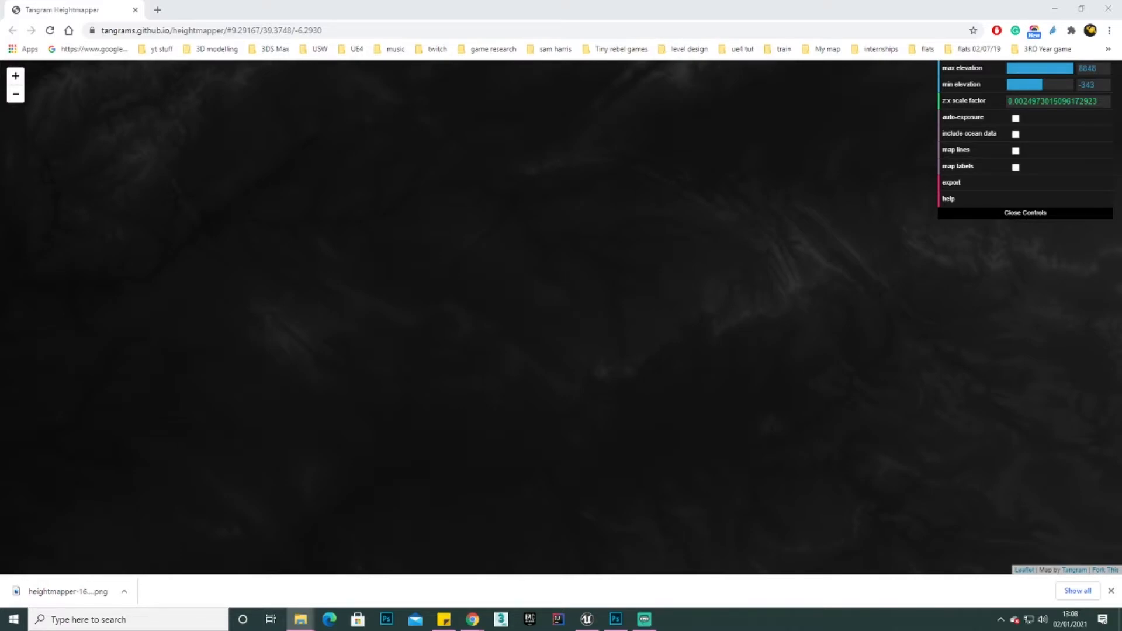
pyautogui.moveTo(1121, 135); pyautogui.dragTo(714, 101)
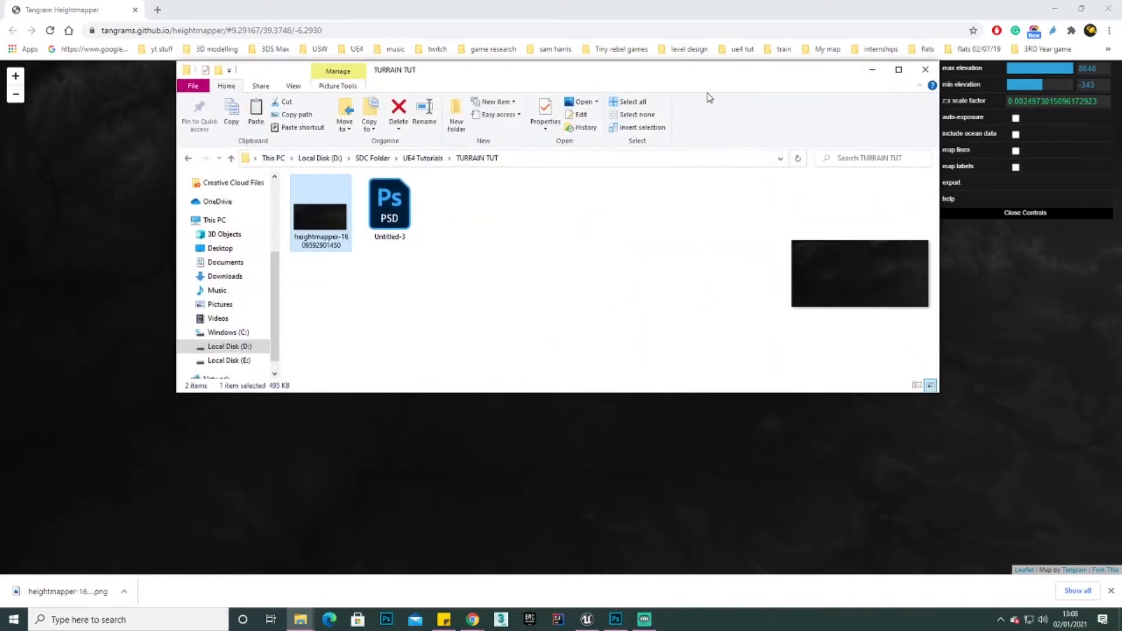
pyautogui.click(872, 69)
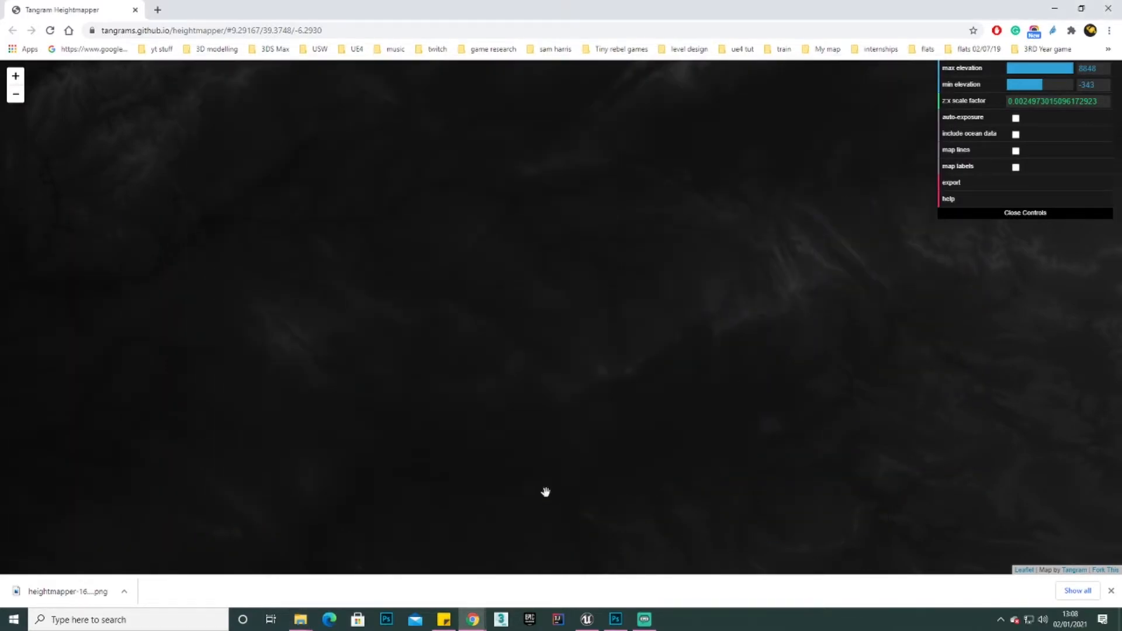
# Switch to Photoshop and close all five open documents without saving them.
pyautogui.click(615, 619)
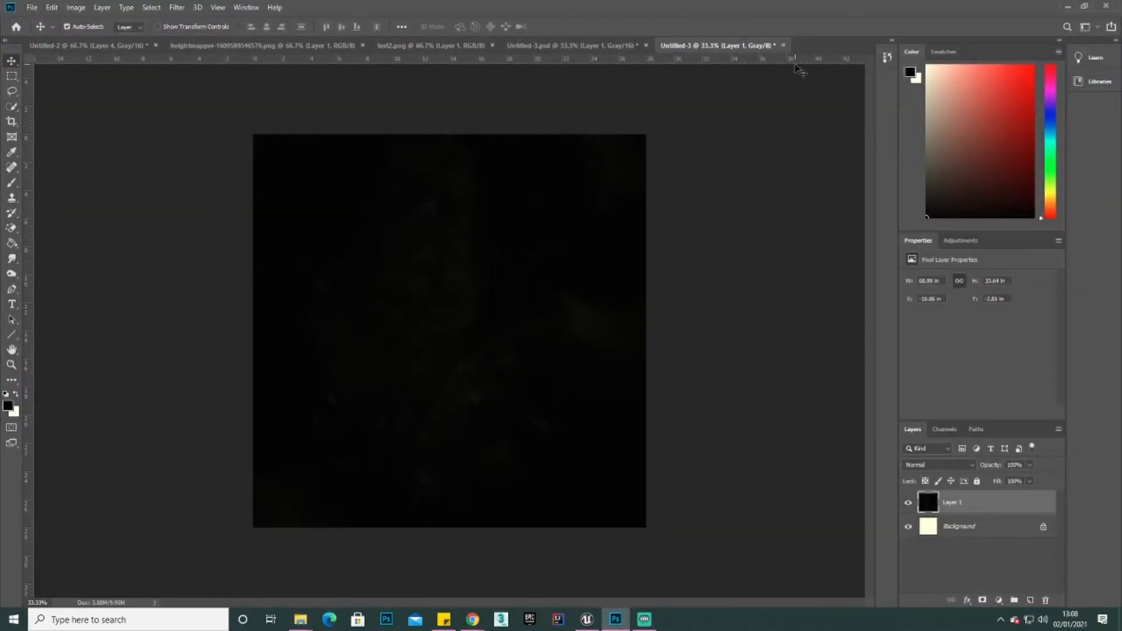
pyautogui.click(783, 45)
pyautogui.click(565, 230)
pyautogui.click(646, 45)
pyautogui.click(556, 229)
pyautogui.click(492, 45)
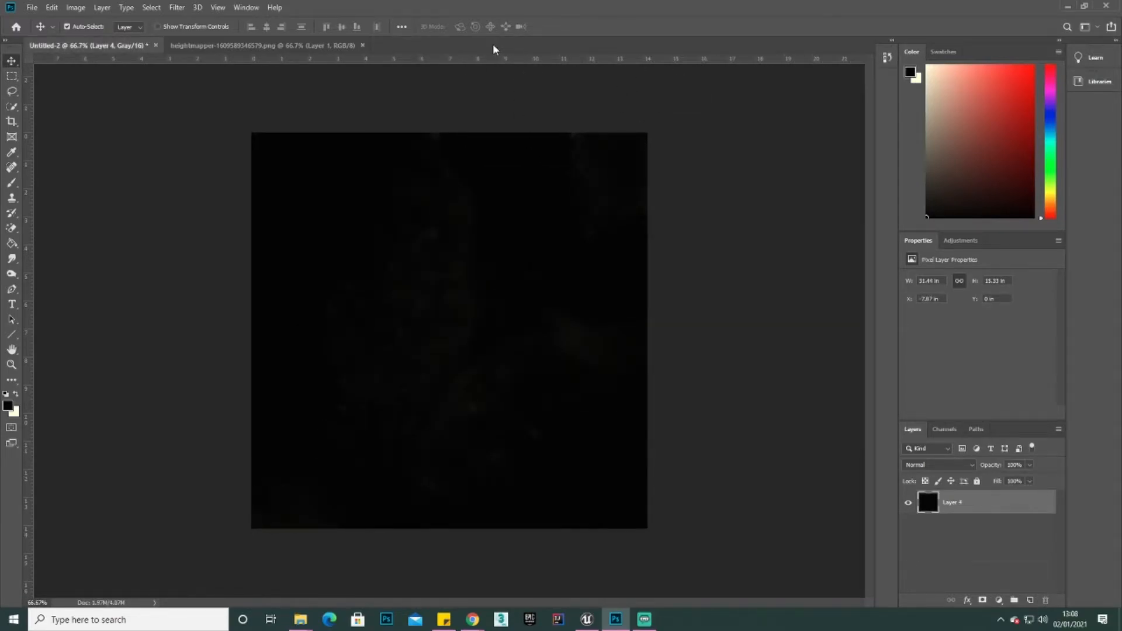
pyautogui.click(363, 45)
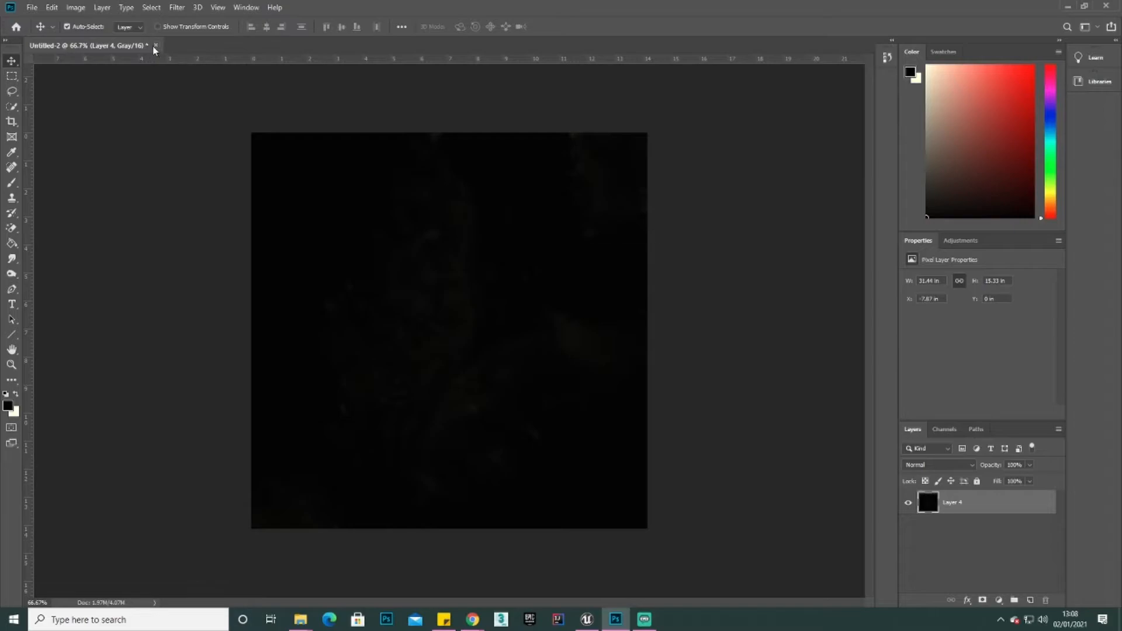
pyautogui.click(155, 46)
pyautogui.click(556, 229)
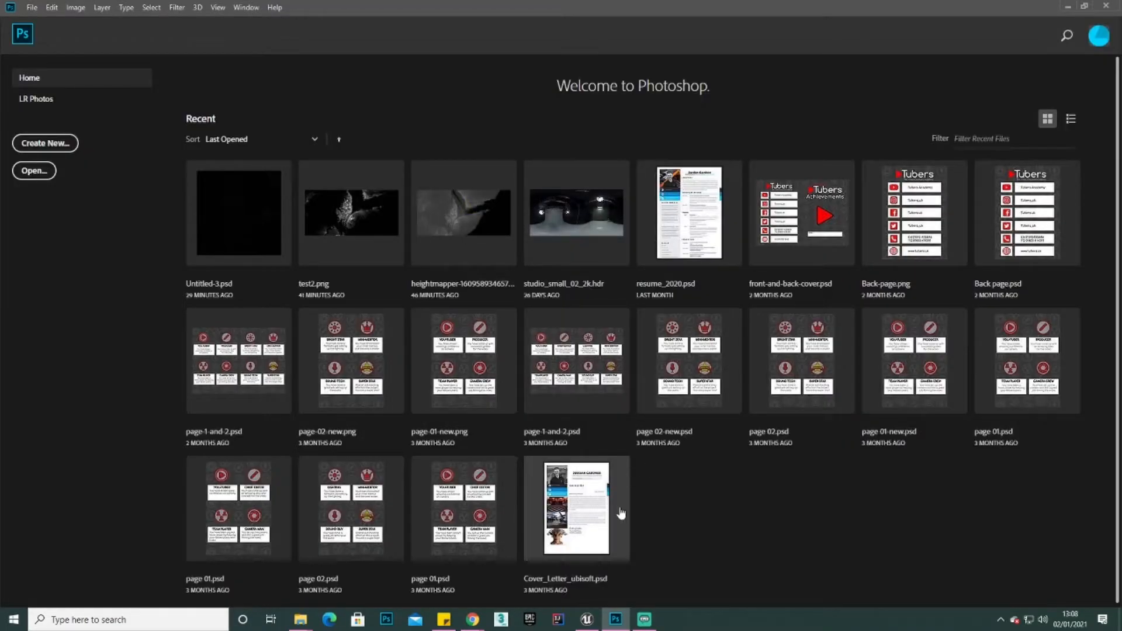
pyautogui.click(588, 620)
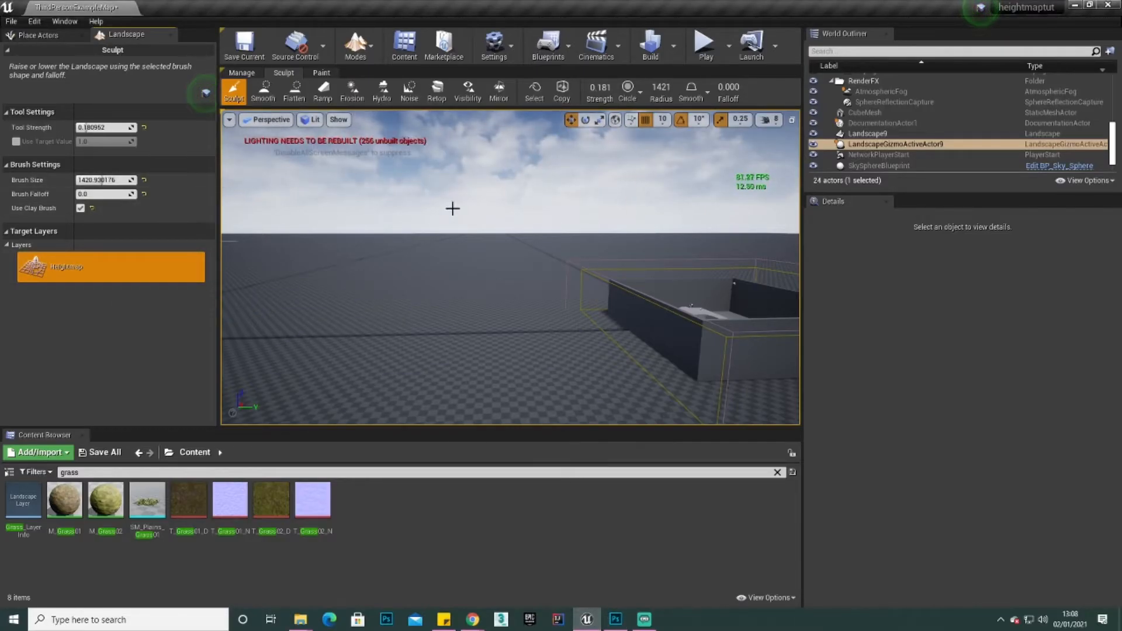
pyautogui.click(1070, 6)
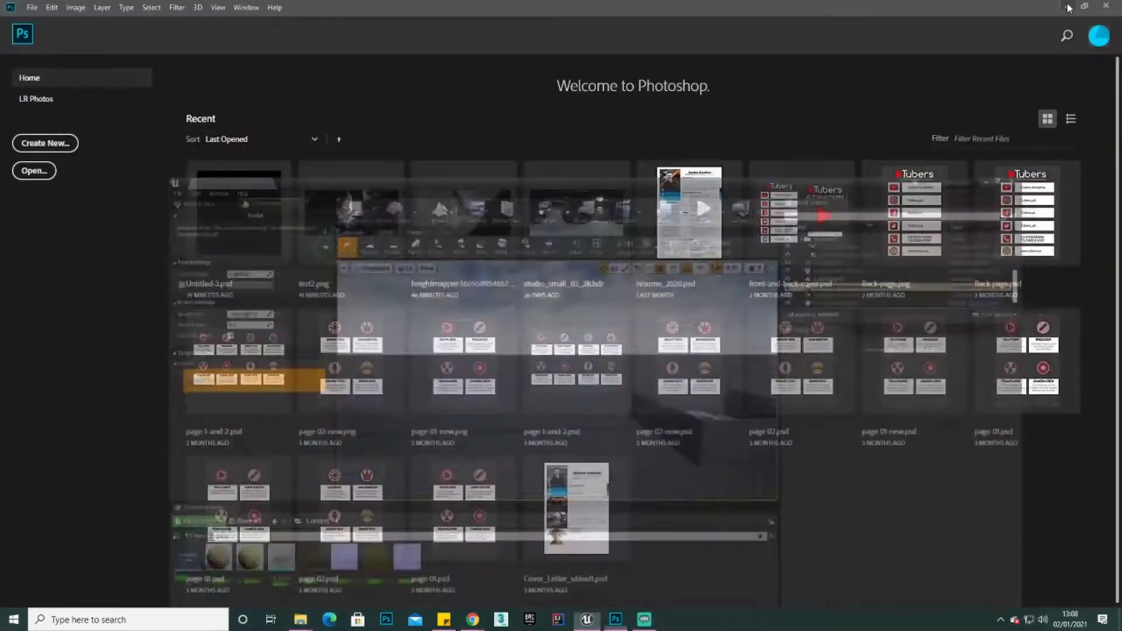
# Create a 2017 x 2017 px grayscale document at 72 ppi with 16-bit depth and unlock its background layer.
pyautogui.click(59, 144)
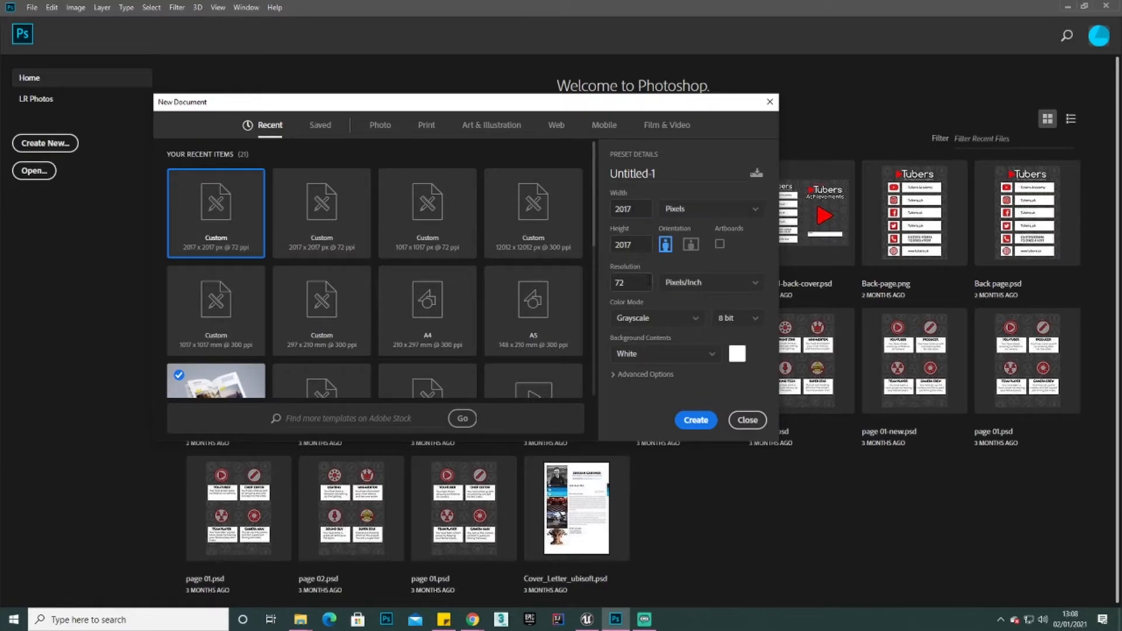
pyautogui.click(732, 320)
pyautogui.click(698, 420)
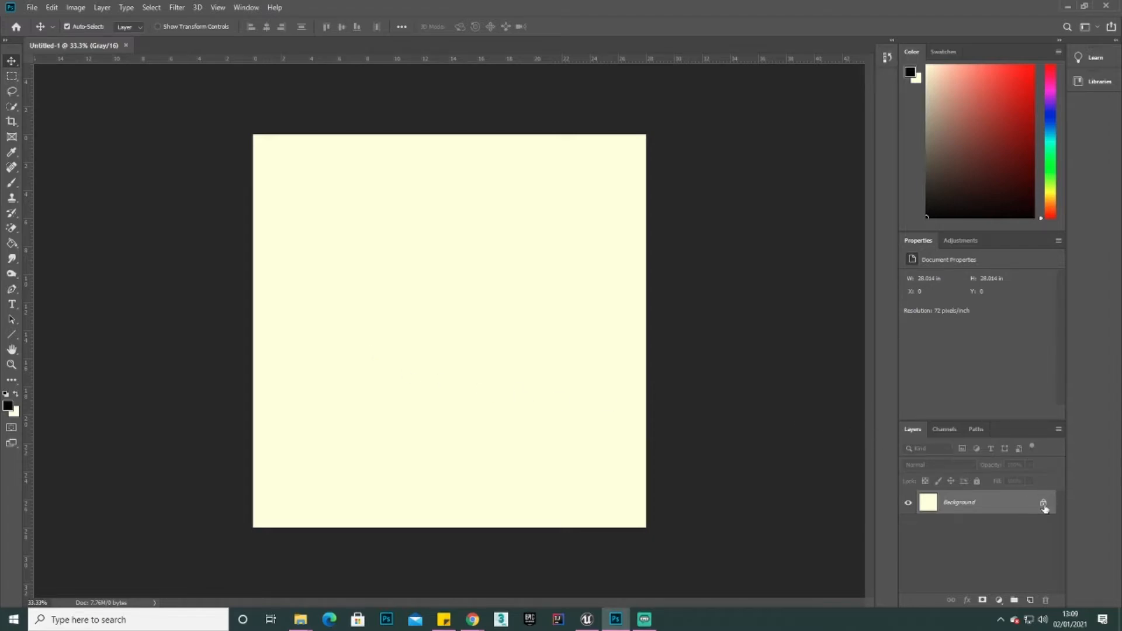
pyautogui.click(1043, 504)
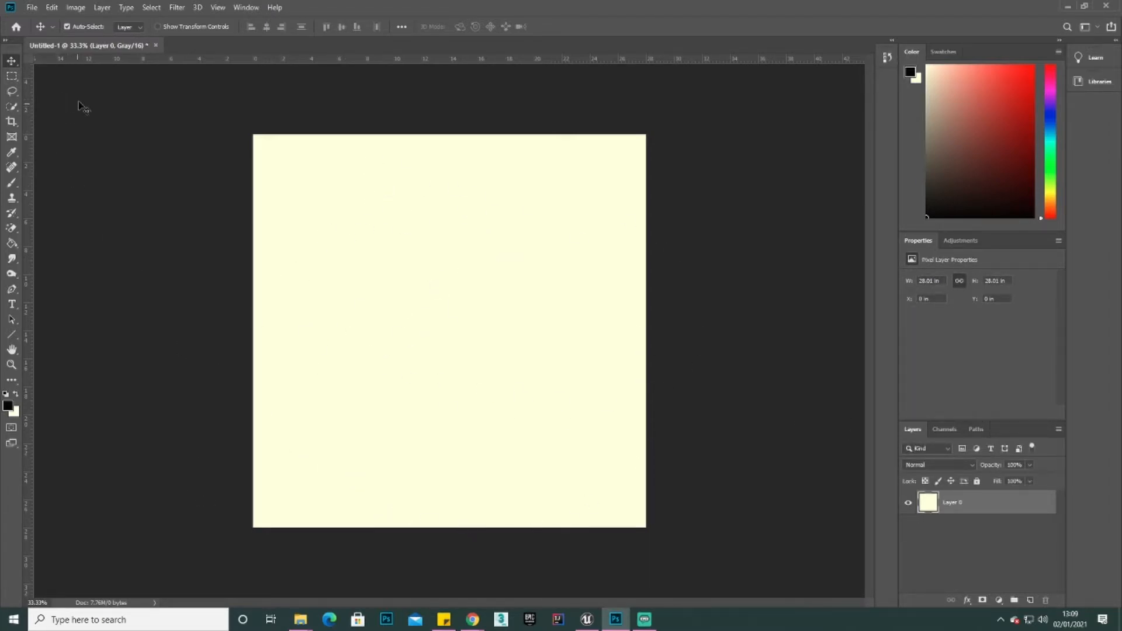
# Open heightmapper-1609592901450.png and bring its image into the new square document as a layer above the white one.
pyautogui.click(32, 7)
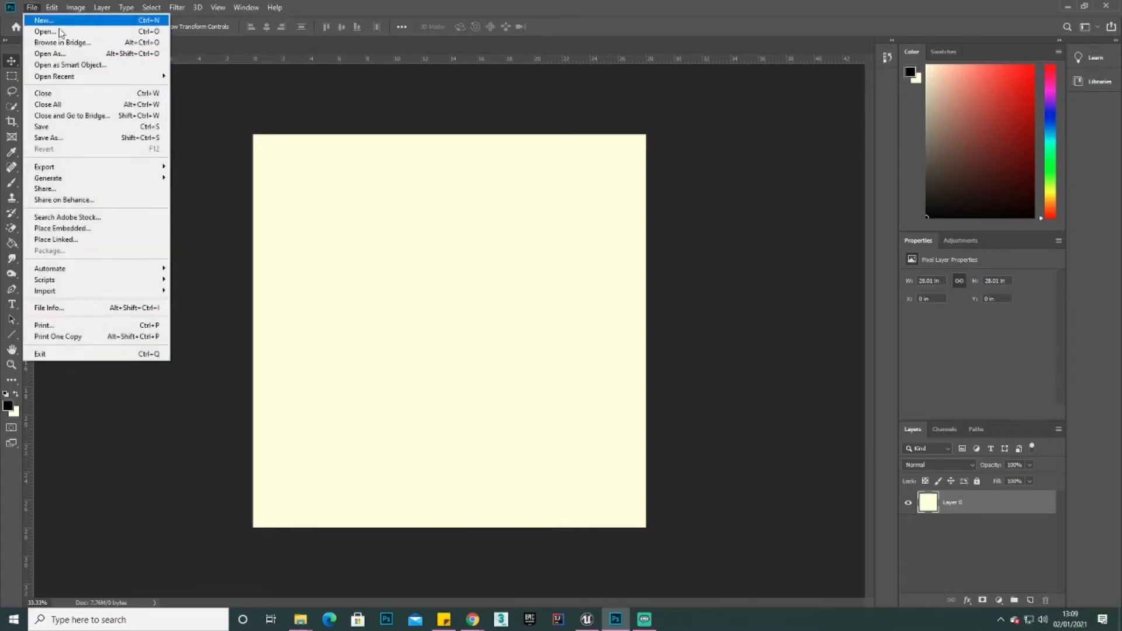
pyautogui.click(47, 29)
pyautogui.click(136, 106)
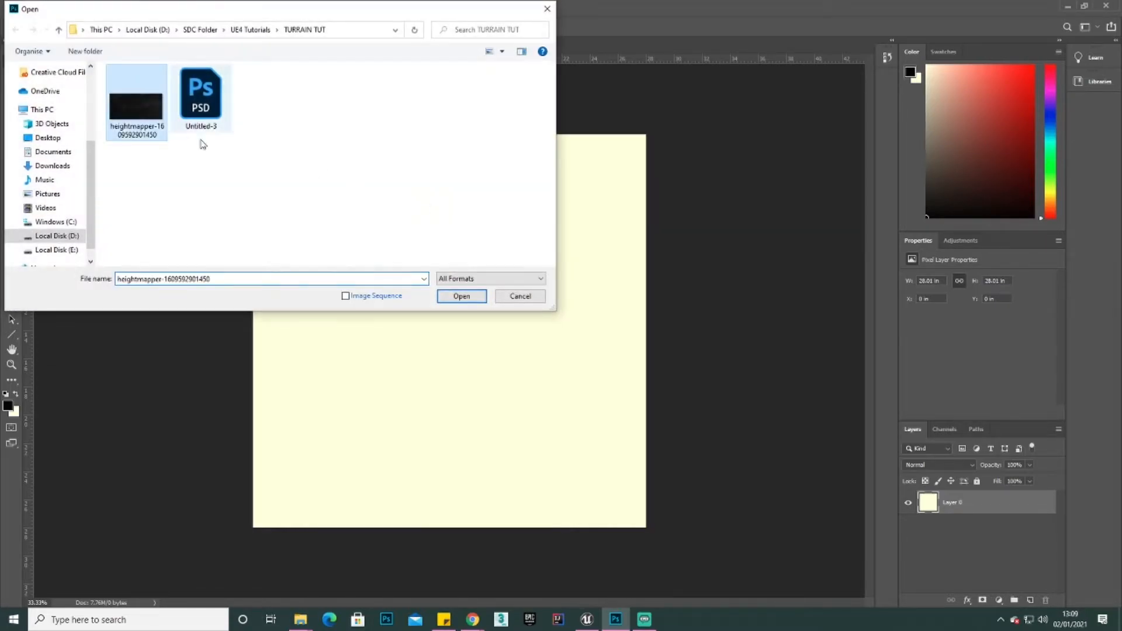
pyautogui.click(462, 296)
pyautogui.moveTo(274, 162); pyautogui.dragTo(501, 324)
pyautogui.moveTo(549, 259); pyautogui.dragTo(358, 158)
# Scale the heightmap layer to about 239.5% and reposition it so that it covers the whole canvas.
pyautogui.click(59, 7)
pyautogui.moveTo(117, 271)
pyautogui.click(202, 291)
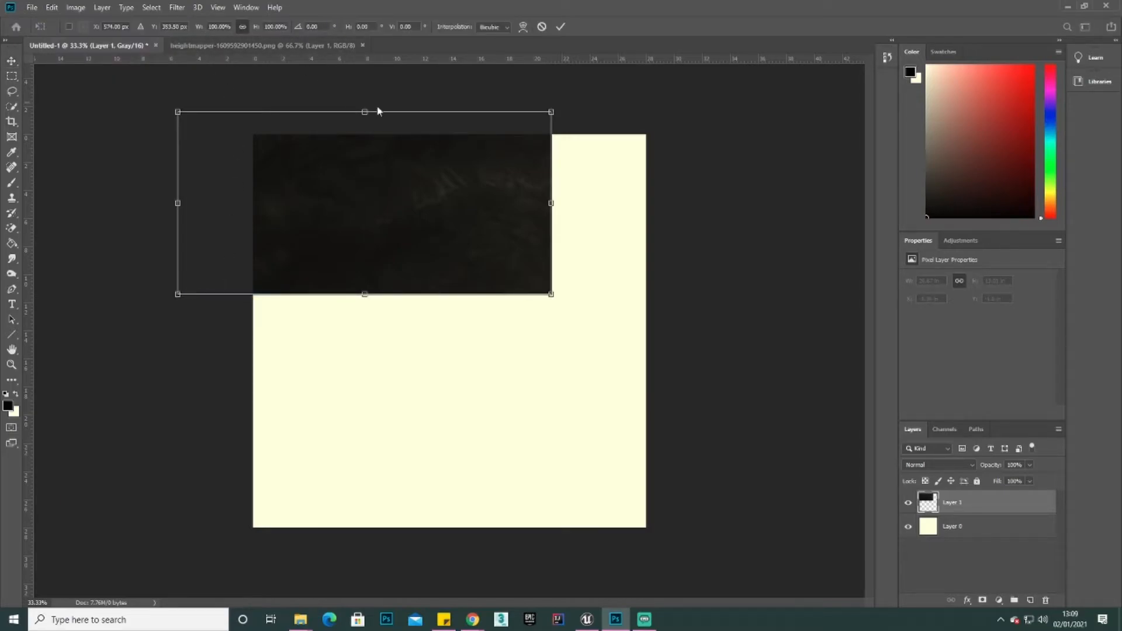
pyautogui.moveTo(556, 297); pyautogui.dragTo(975, 583)
pyautogui.moveTo(636, 387)
pyautogui.mouseDown()
pyautogui.moveTo(616, 374)
pyautogui.moveTo(618, 390)
pyautogui.mouseUp()
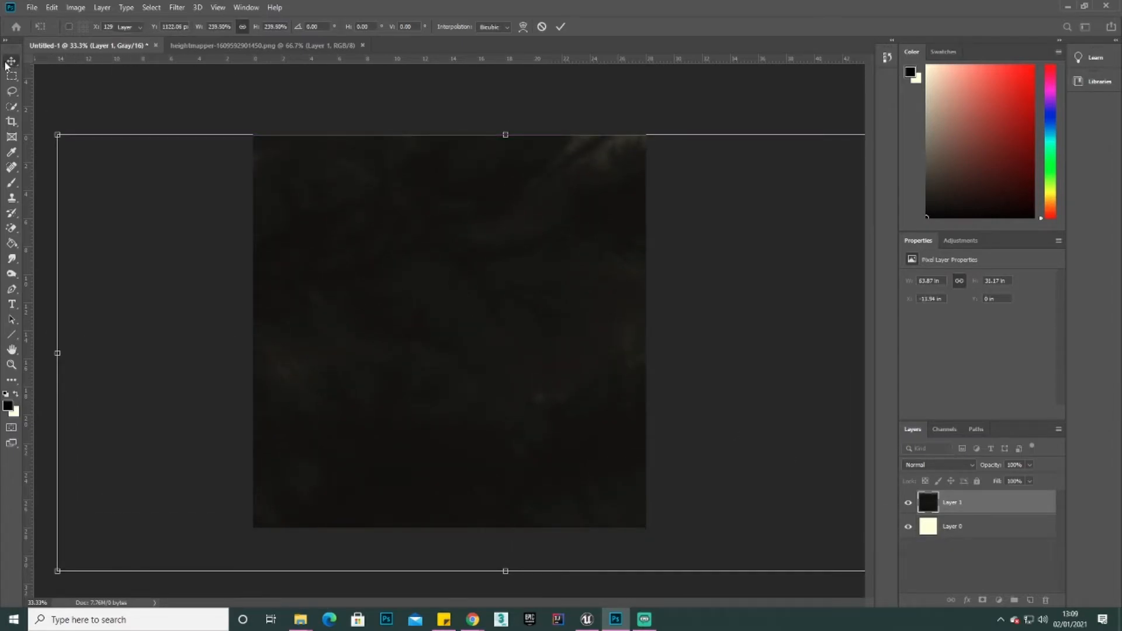
pyautogui.press('Return')
# Save the document as a PNG named test in the TURRAIN TUT folder, using the large file size option.
pyautogui.click(32, 8)
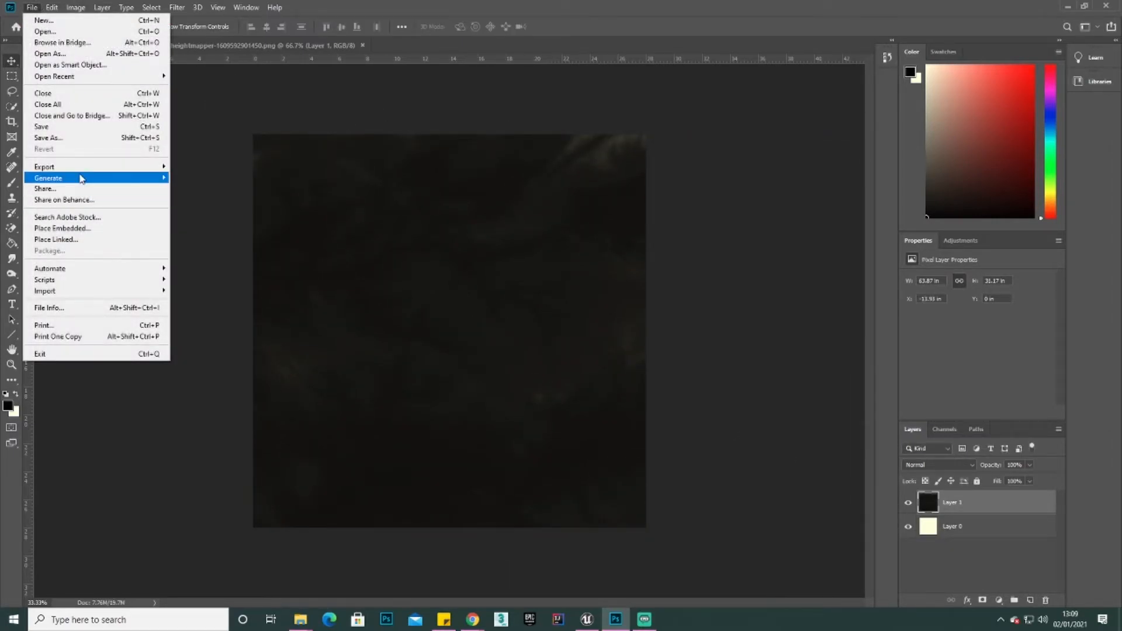
pyautogui.click(409, 269)
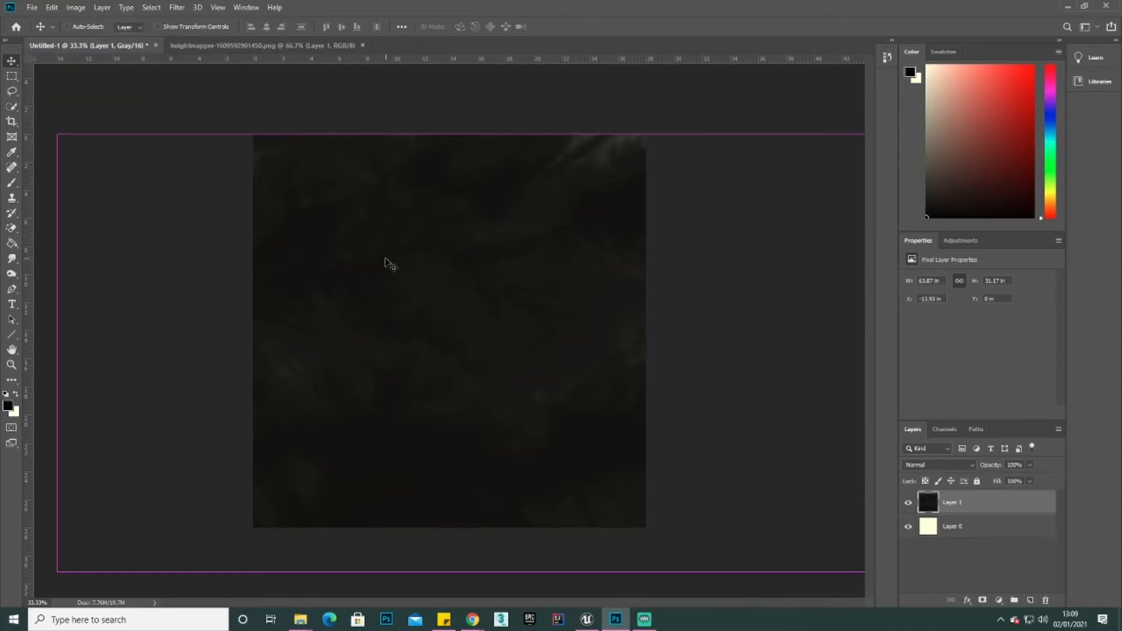
pyautogui.hotkey('ctrl', 'shift', 's')
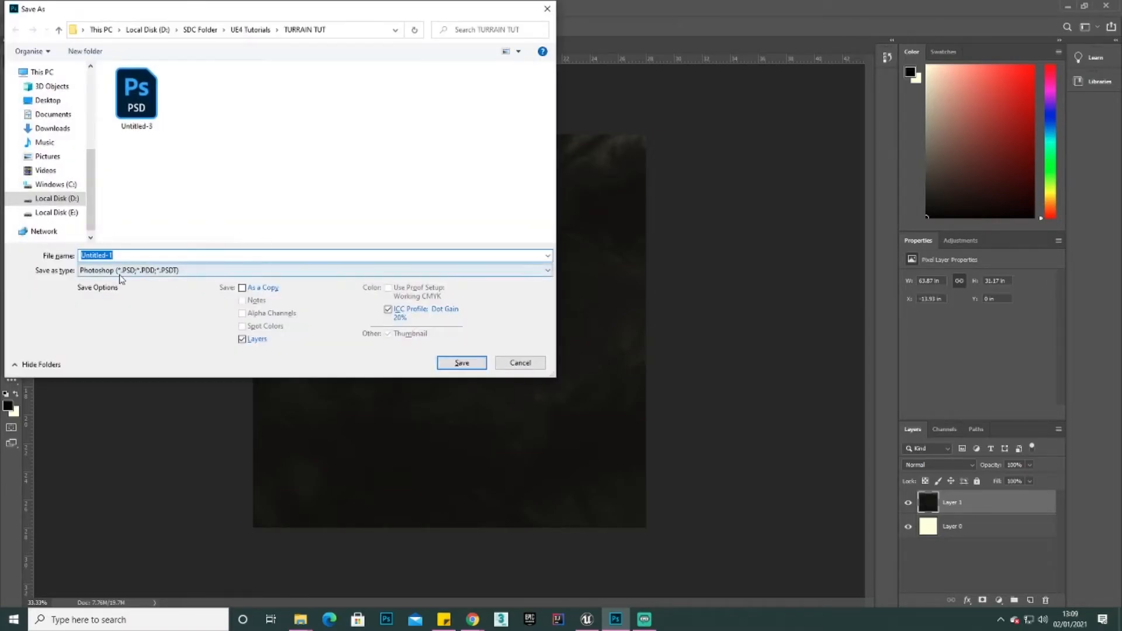
pyautogui.click(121, 277)
pyautogui.click(139, 370)
pyautogui.doubleClick(118, 256)
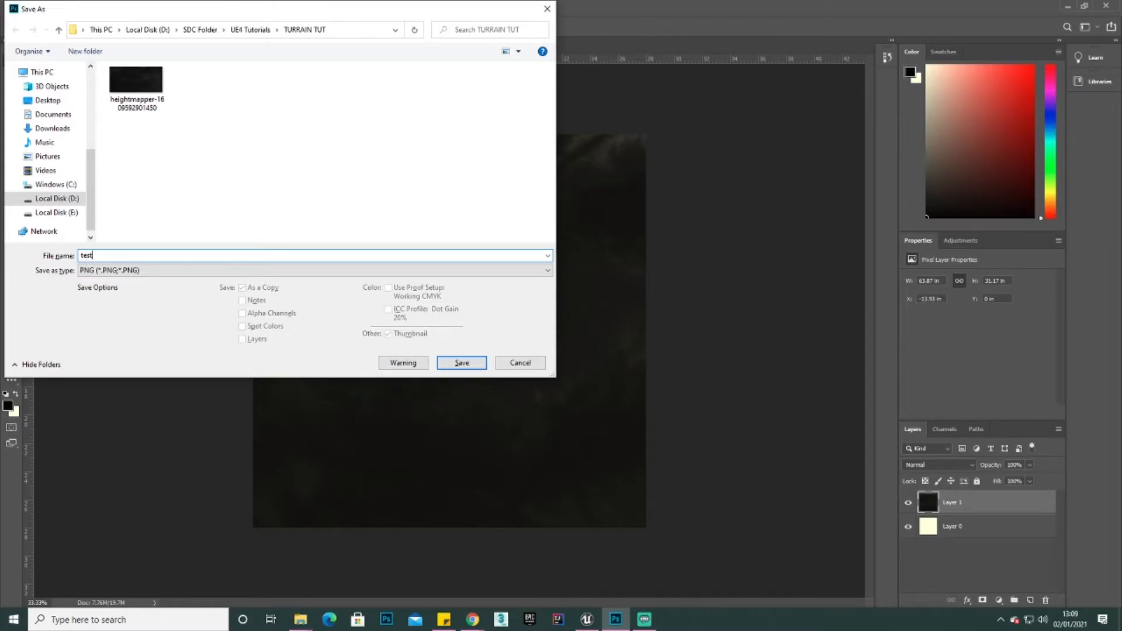
pyautogui.press('Return')
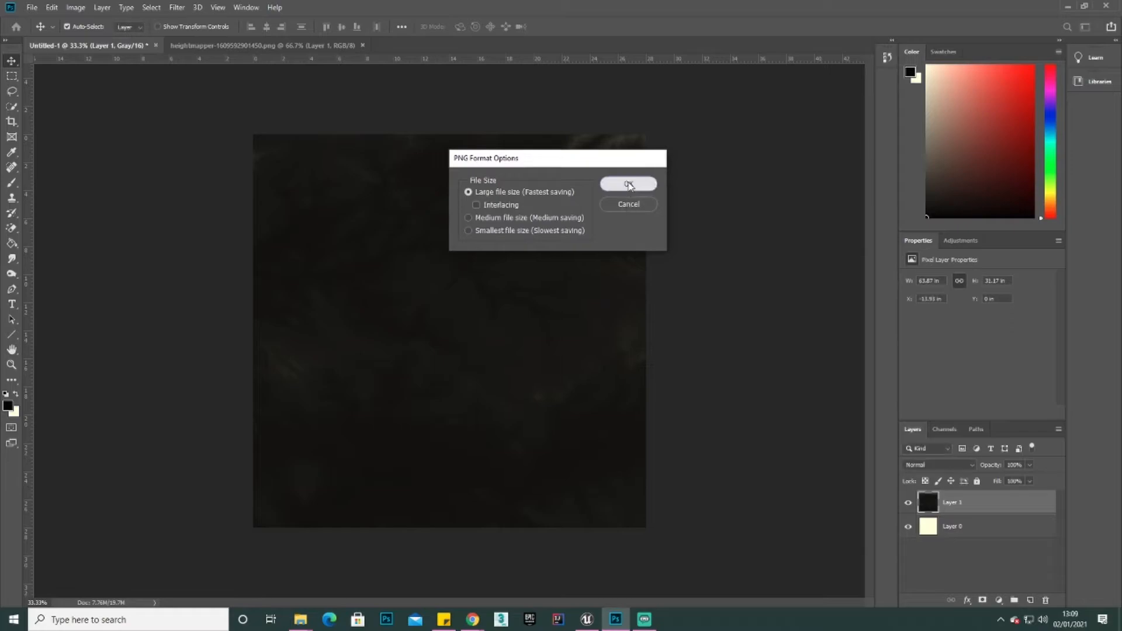
pyautogui.click(628, 184)
# Switch to Unreal Engine and import the test PNG into the landscape's Heightmap layer.
pyautogui.click(587, 619)
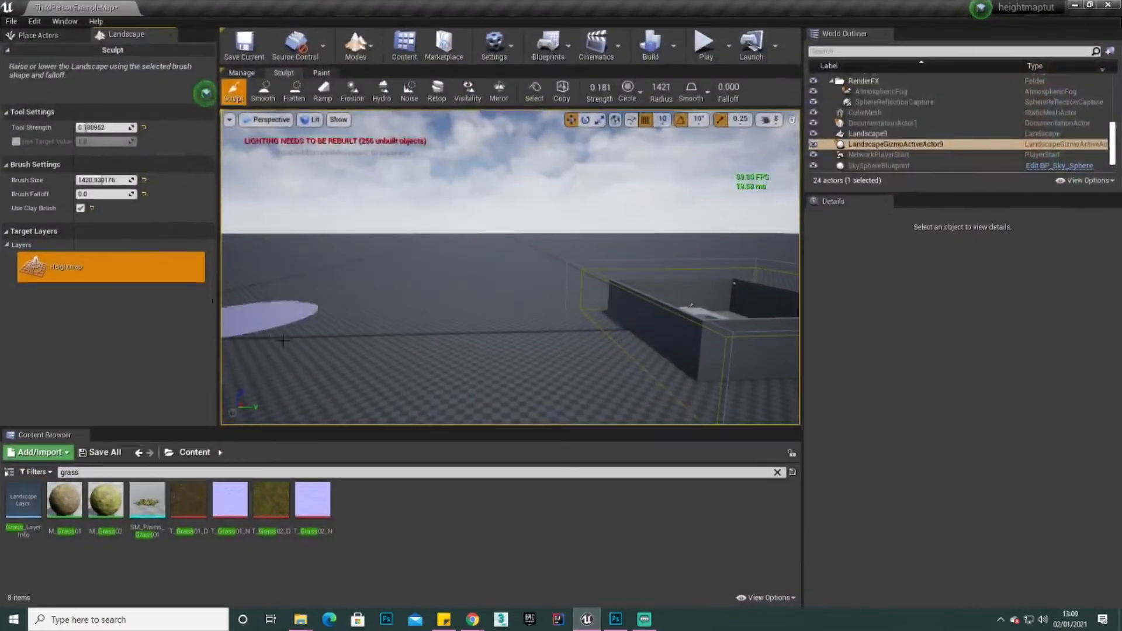
pyautogui.rightClick(59, 274)
pyautogui.click(101, 308)
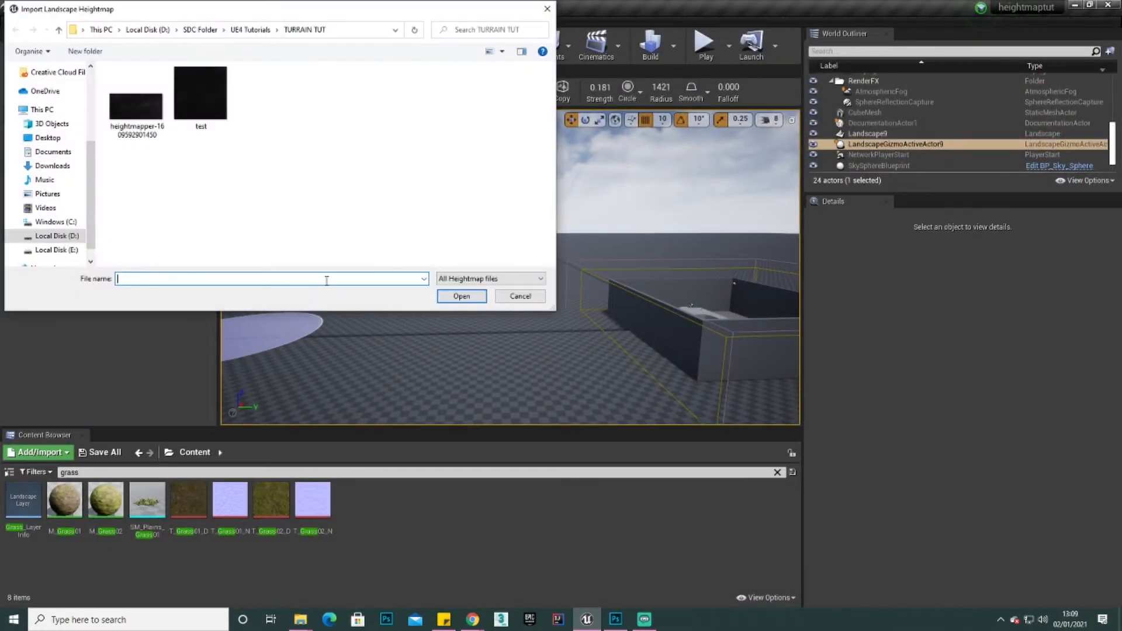
pyautogui.click(201, 111)
pyautogui.click(461, 296)
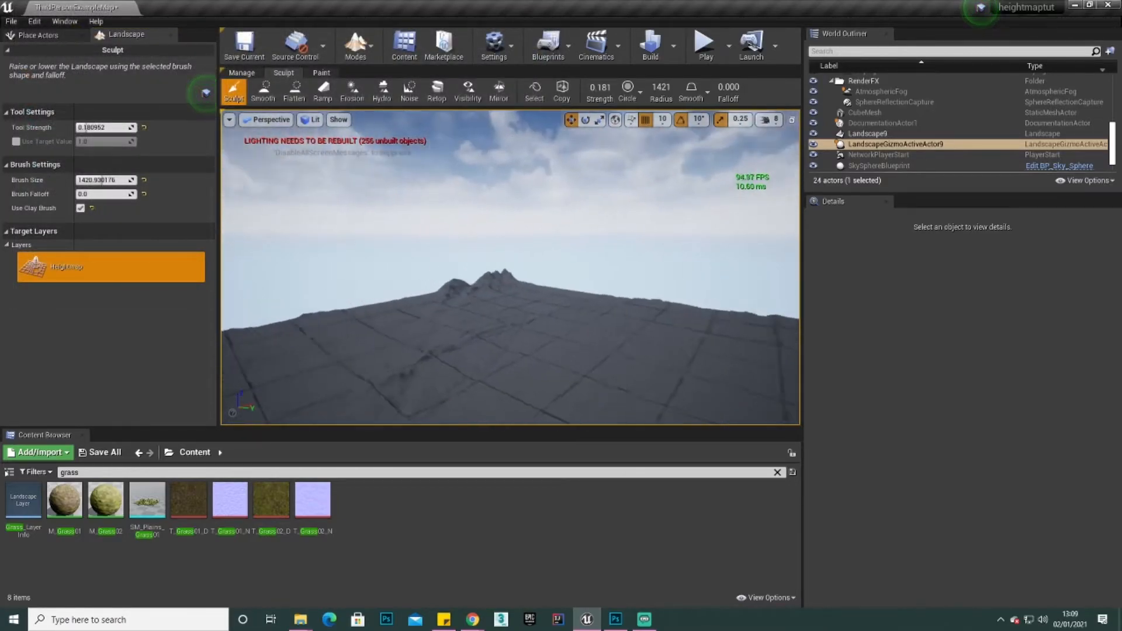
# Examine the imported mountain terrain from several viewpoints and check the landscape's Z scale.
pyautogui.moveTo(509, 266); pyautogui.dragTo(269, 234, button='right')
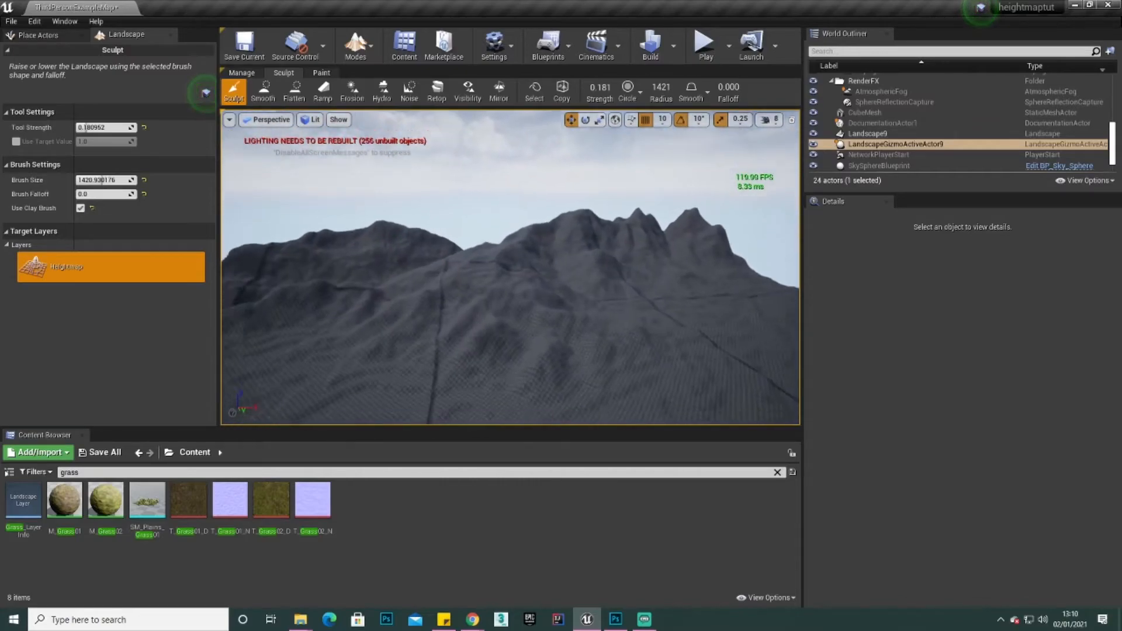
pyautogui.click(911, 133)
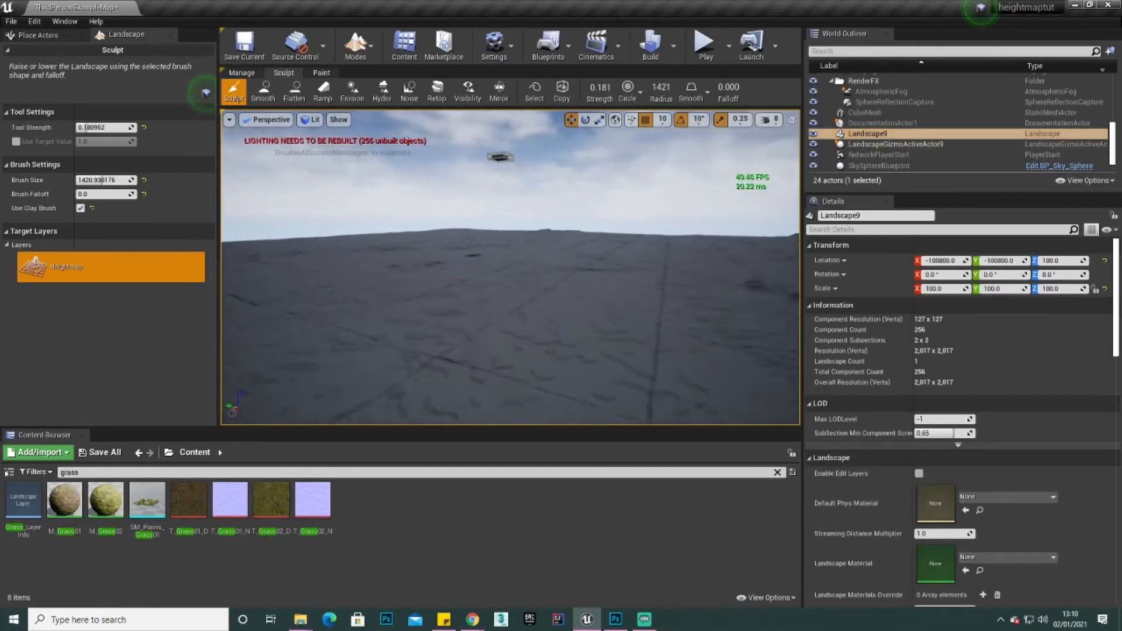
pyautogui.moveTo(725, 283); pyautogui.dragTo(786, 290, button='right')
pyautogui.press('w')
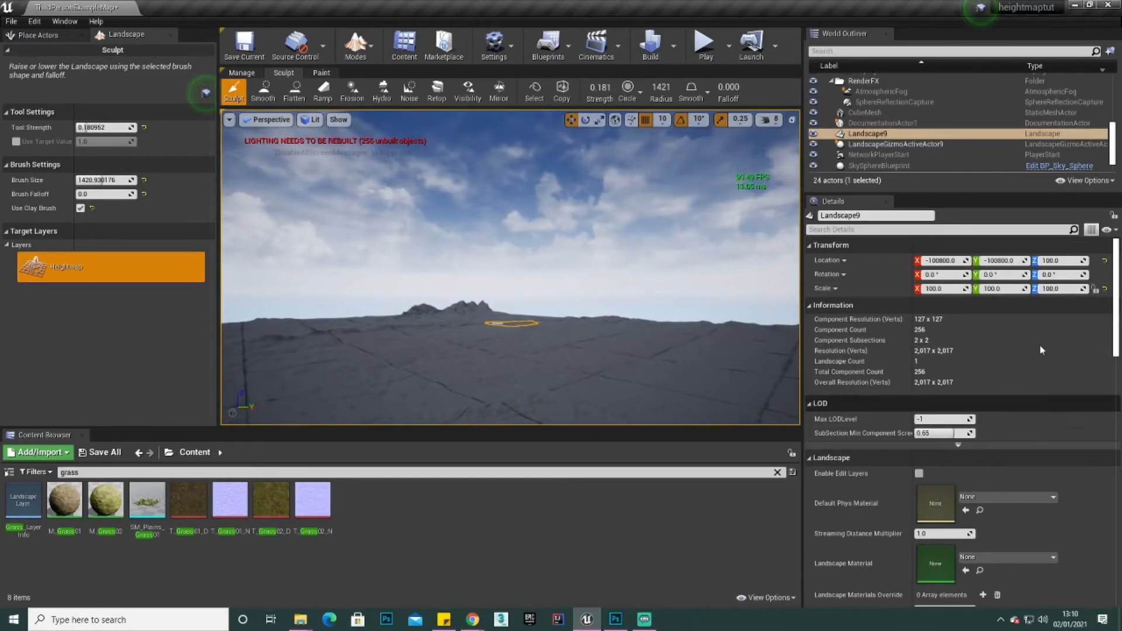
pyautogui.click(1059, 288)
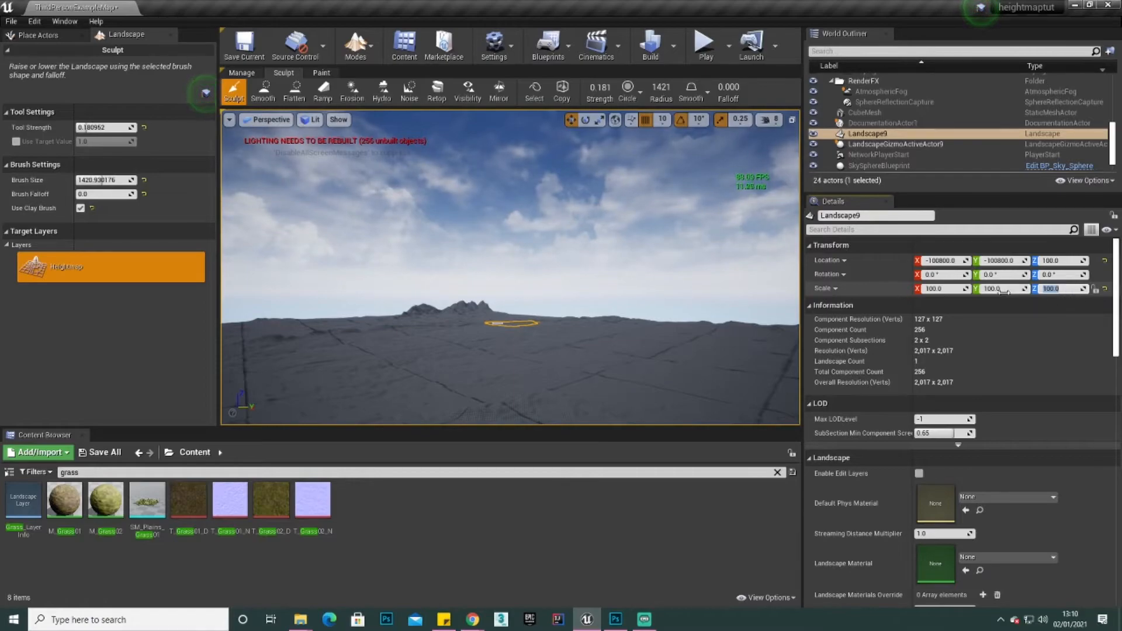
pyautogui.moveTo(486, 361)
pyautogui.mouseDown(button='right')
pyautogui.moveTo(465, 370)
pyautogui.moveTo(482, 359)
pyautogui.moveTo(481, 395)
pyautogui.mouseUp(button='right')
pyautogui.press('w')
pyautogui.press('w')
pyautogui.moveTo(490, 217)
pyautogui.mouseDown(button='right')
pyautogui.moveTo(476, 201)
pyautogui.moveTo(404, 196)
pyautogui.moveTo(479, 205)
pyautogui.moveTo(475, 192)
pyautogui.mouseUp(button='right')
pyautogui.press('w')
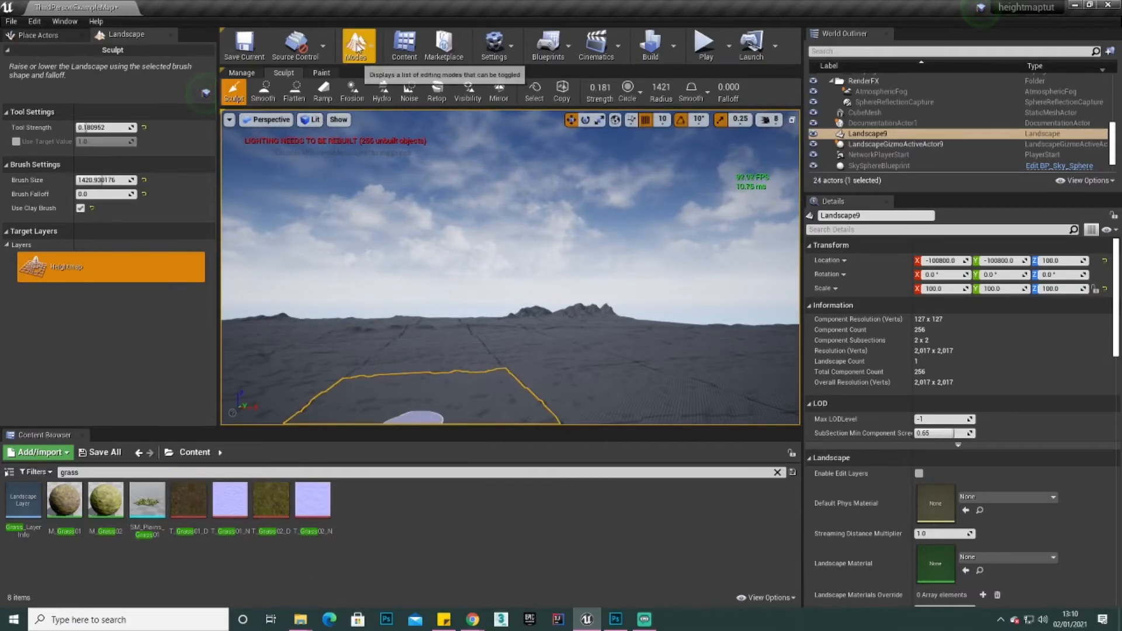
# Change to Foliage mode and add the SM_Plains_Grass01 mesh as a foliage type.
pyautogui.click(356, 46)
pyautogui.click(387, 111)
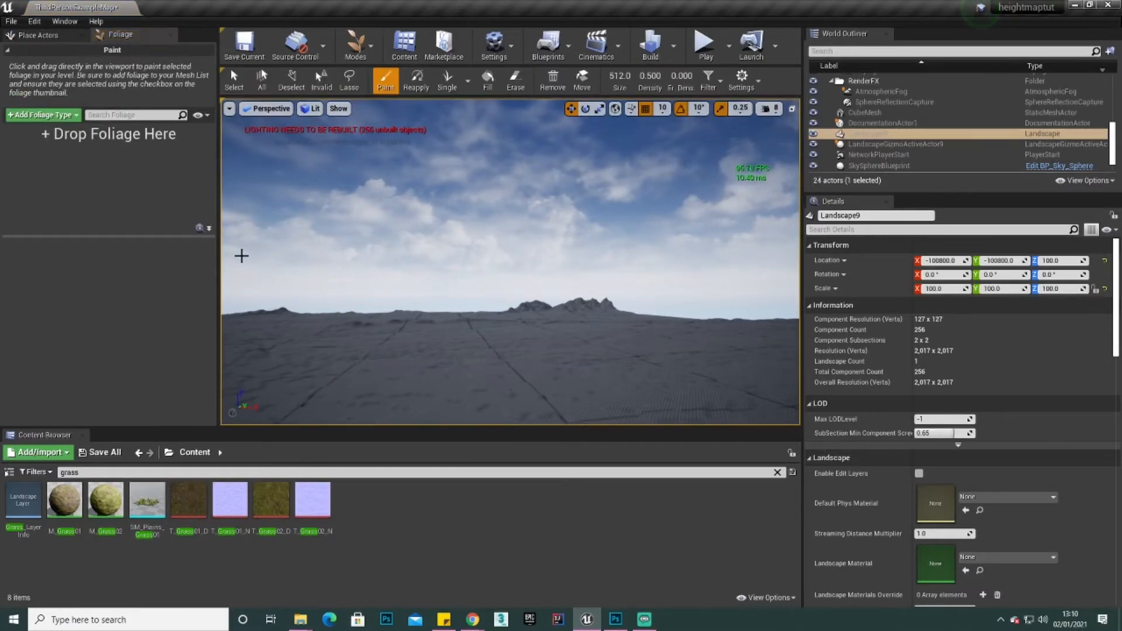
pyautogui.click(142, 508)
pyautogui.moveTo(142, 508); pyautogui.dragTo(105, 187)
# Paint a patch of grass foliage onto the open terrain in front of the mountains.
pyautogui.moveTo(343, 221); pyautogui.dragTo(340, 268, button='right')
pyautogui.moveTo(510, 275)
pyautogui.mouseDown()
pyautogui.moveTo(459, 283)
pyautogui.moveTo(699, 348)
pyautogui.moveTo(526, 303)
pyautogui.moveTo(439, 307)
pyautogui.moveTo(348, 350)
pyautogui.moveTo(491, 252)
pyautogui.moveTo(624, 255)
pyautogui.moveTo(711, 238)
pyautogui.moveTo(647, 240)
pyautogui.mouseUp()
pyautogui.moveTo(611, 206); pyautogui.dragTo(619, 216)
pyautogui.moveTo(619, 216)
pyautogui.mouseDown(button='right')
pyautogui.moveTo(666, 251)
pyautogui.moveTo(649, 260)
pyautogui.moveTo(619, 234)
pyautogui.moveTo(590, 175)
pyautogui.moveTo(613, 292)
pyautogui.moveTo(608, 281)
pyautogui.mouseUp(button='right')
pyautogui.press('s')
pyautogui.press('w')
pyautogui.press('s')
pyautogui.moveTo(513, 205); pyautogui.dragTo(465, 205)
pyautogui.moveTo(624, 282); pyautogui.dragTo(631, 241)
pyautogui.press('s')
pyautogui.moveTo(632, 241)
pyautogui.mouseDown(button='right')
pyautogui.moveTo(631, 152)
pyautogui.moveTo(620, 222)
pyautogui.moveTo(596, 263)
pyautogui.moveTo(611, 280)
pyautogui.mouseUp(button='right')
# Examine the painted grass patch from a distance and at ground level.
pyautogui.press('w')
pyautogui.press('w')
pyautogui.moveTo(739, 213); pyautogui.dragTo(731, 146, button='right')
pyautogui.moveTo(531, 246)
pyautogui.mouseDown(button='right')
pyautogui.moveTo(533, 348)
pyautogui.moveTo(529, 257)
pyautogui.mouseUp(button='right')
pyautogui.press('s')
pyautogui.moveTo(425, 299); pyautogui.dragTo(412, 281, button='right')
pyautogui.press('s')
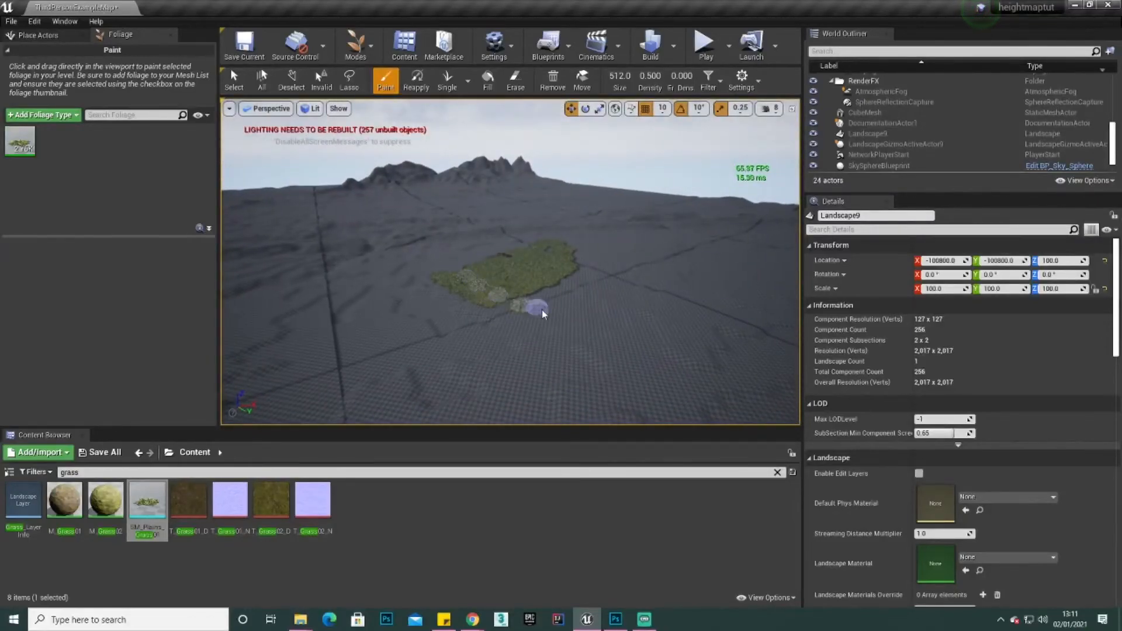
pyautogui.press('w')
pyautogui.moveTo(564, 268); pyautogui.dragTo(566, 293, button='right')
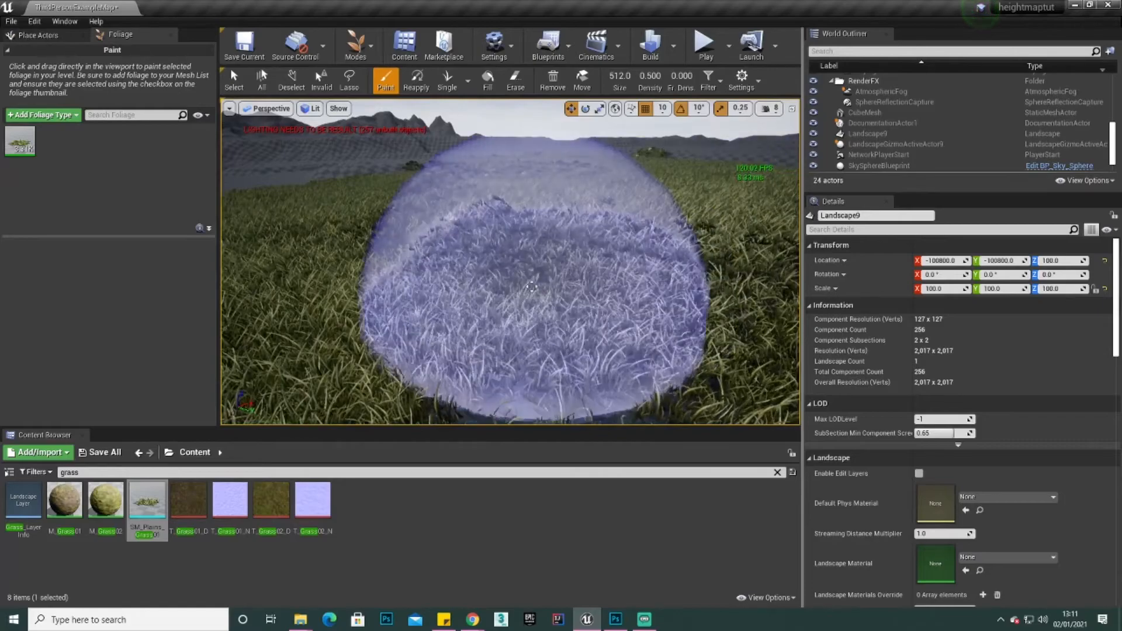
# Look up the Show FPS setting in the viewport options.
pyautogui.click(236, 107)
pyautogui.click(230, 108)
pyautogui.click(230, 108)
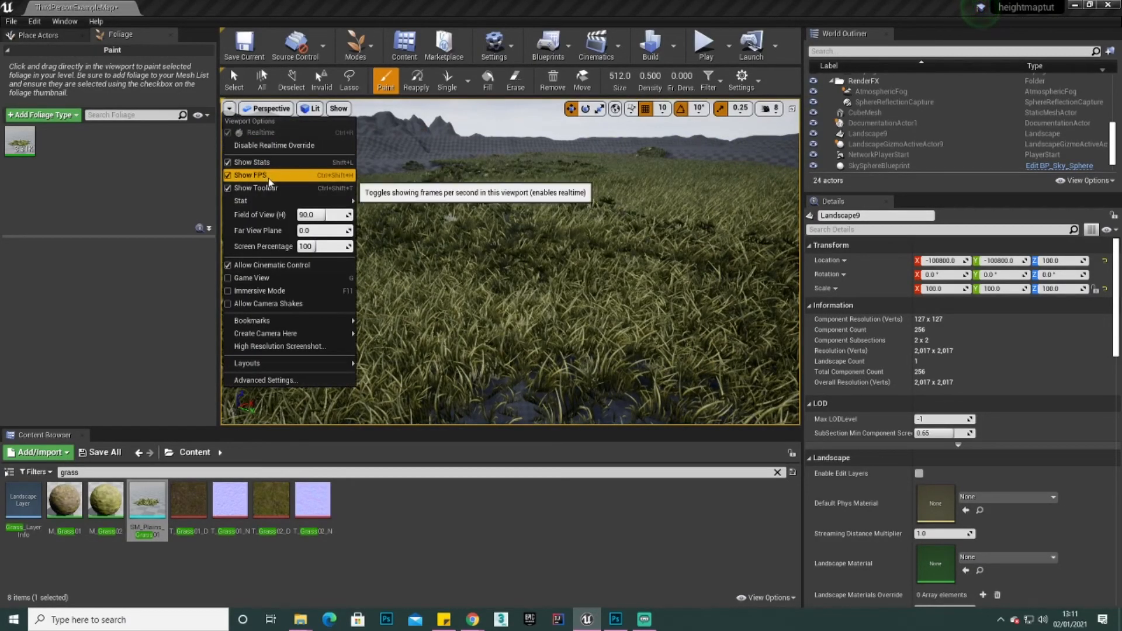
pyautogui.click(266, 109)
# Fly through and above the grass patch to check its look and the viewport frame rate.
pyautogui.moveTo(509, 263)
pyautogui.mouseDown(button='right')
pyautogui.moveTo(561, 251)
pyautogui.moveTo(491, 280)
pyautogui.mouseUp(button='right')
pyautogui.press('w')
pyautogui.press('s')
pyautogui.moveTo(585, 232); pyautogui.dragTo(578, 287, button='right')
pyautogui.press('w')
pyautogui.press('s')
pyautogui.moveTo(488, 270)
pyautogui.mouseDown(button='right')
pyautogui.moveTo(488, 316)
pyautogui.moveTo(476, 266)
pyautogui.mouseUp(button='right')
pyautogui.press('w')
pyautogui.press('w')
pyautogui.moveTo(649, 189); pyautogui.dragTo(655, 111, button='right')
pyautogui.moveTo(569, 228); pyautogui.dragTo(552, 292, button='right')
pyautogui.press('s')
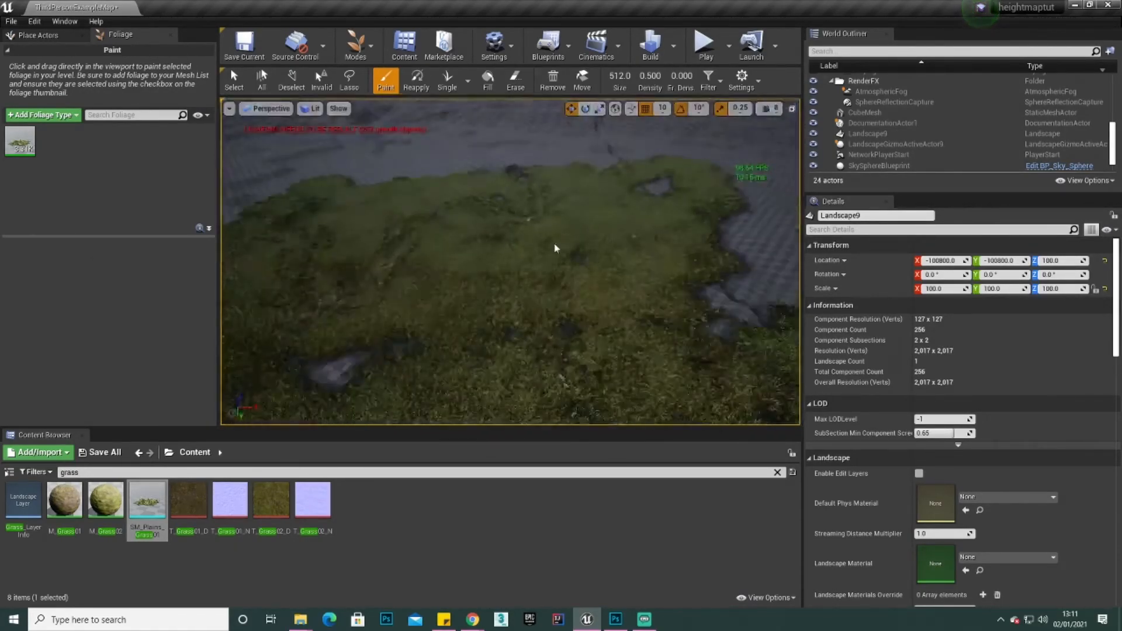
# Try to apply the M_Grass02 material to the bare landscape beside the grass.
pyautogui.moveTo(111, 506); pyautogui.dragTo(762, 187)
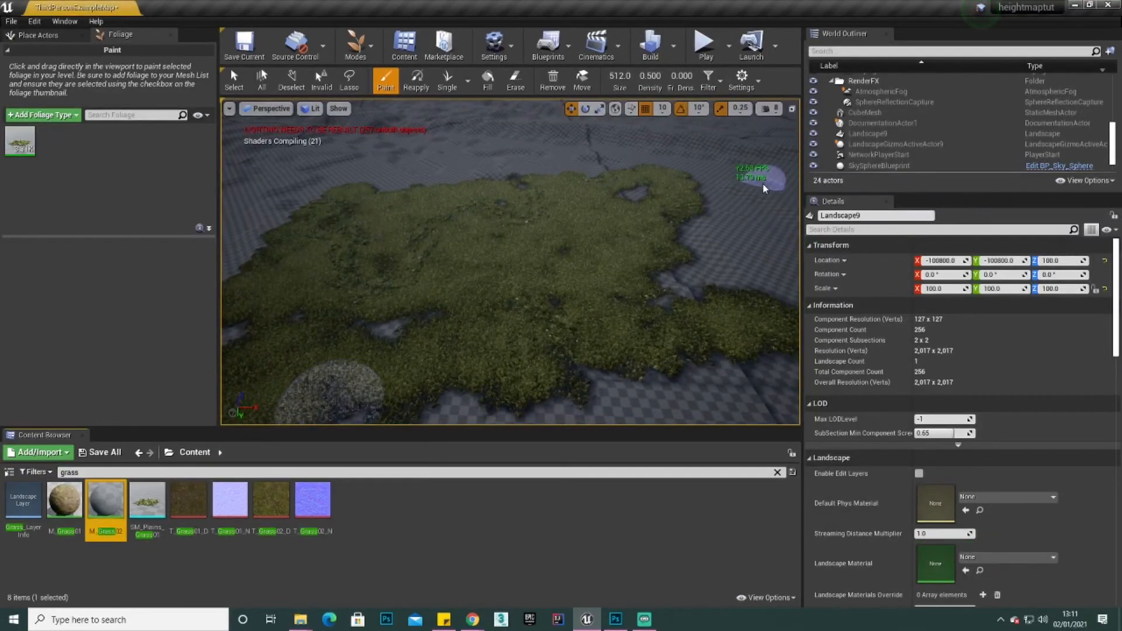
pyautogui.moveTo(485, 162)
pyautogui.mouseDown(button='right')
pyautogui.moveTo(485, 126)
pyautogui.moveTo(485, 162)
pyautogui.mouseUp(button='right')
pyautogui.press('w')
pyautogui.press('s')
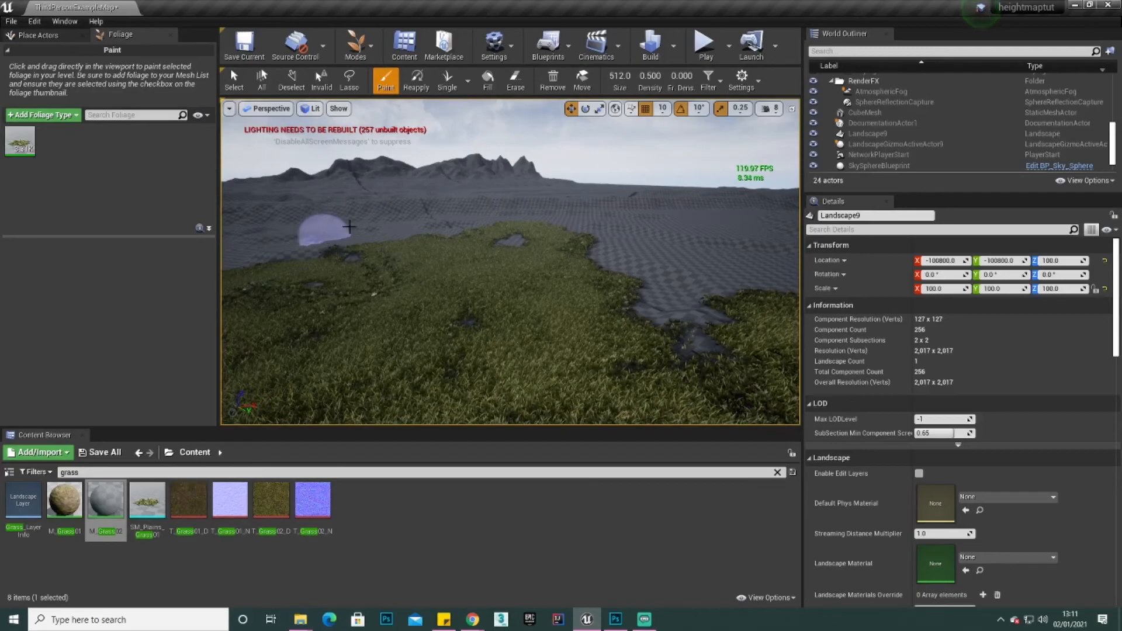
# Examine the edges and gaps of the grass patch against the surrounding terrain, up close and from above.
pyautogui.moveTo(334, 234); pyautogui.dragTo(251, 236, button='right')
pyautogui.moveTo(545, 251)
pyautogui.mouseDown(button='right')
pyautogui.moveTo(445, 234)
pyautogui.moveTo(591, 246)
pyautogui.moveTo(649, 281)
pyautogui.moveTo(637, 251)
pyautogui.mouseUp(button='right')
pyautogui.press('s')
pyautogui.press('w')
pyautogui.moveTo(397, 336); pyautogui.dragTo(387, 402, button='right')
pyautogui.press('w')
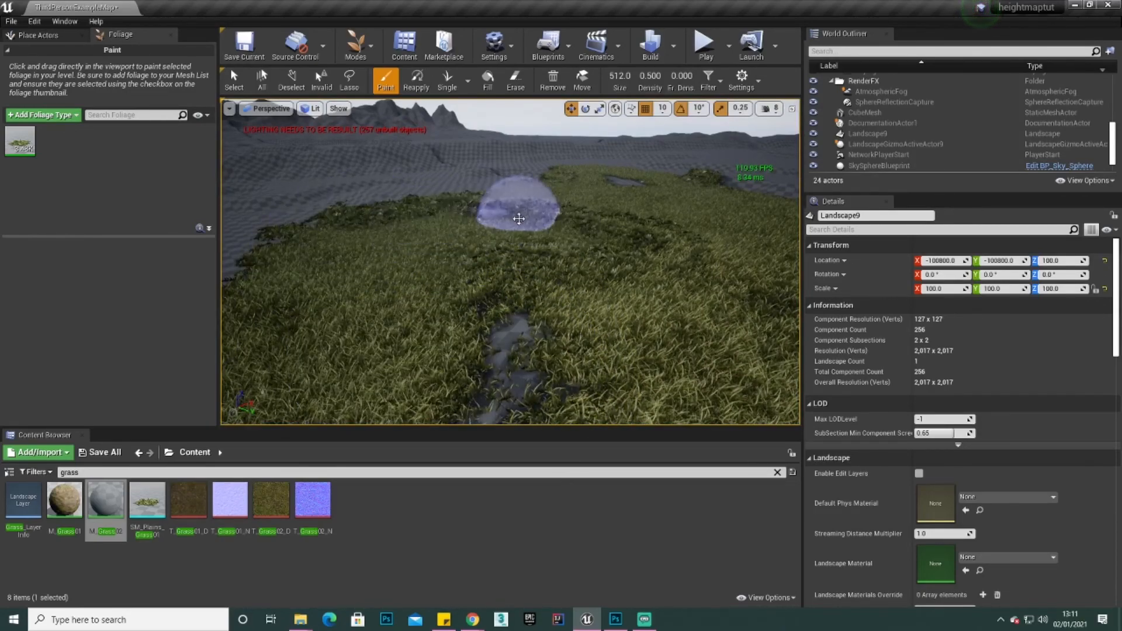
pyautogui.moveTo(519, 218)
pyautogui.mouseDown(button='right')
pyautogui.moveTo(426, 237)
pyautogui.moveTo(449, 327)
pyautogui.mouseUp(button='right')
pyautogui.press('s')
pyautogui.press('w')
pyautogui.moveTo(596, 295)
pyautogui.mouseDown(button='right')
pyautogui.moveTo(613, 304)
pyautogui.moveTo(526, 310)
pyautogui.mouseUp(button='right')
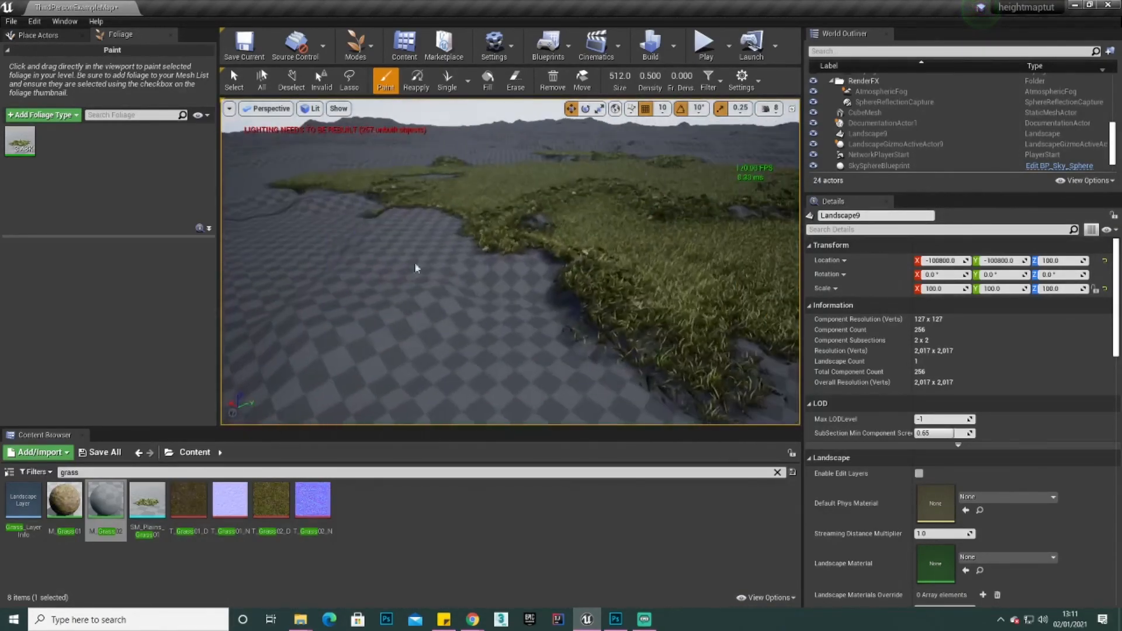
pyautogui.moveTo(418, 258)
pyautogui.mouseDown(button='right')
pyautogui.moveTo(444, 205)
pyautogui.moveTo(450, 280)
pyautogui.moveTo(491, 231)
pyautogui.mouseUp(button='right')
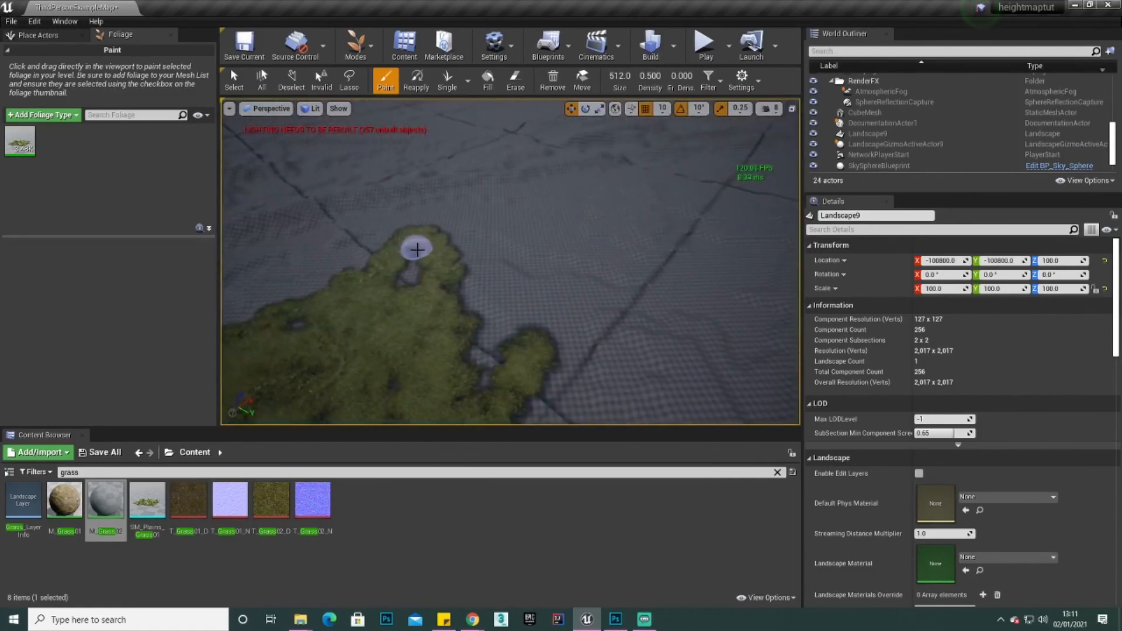